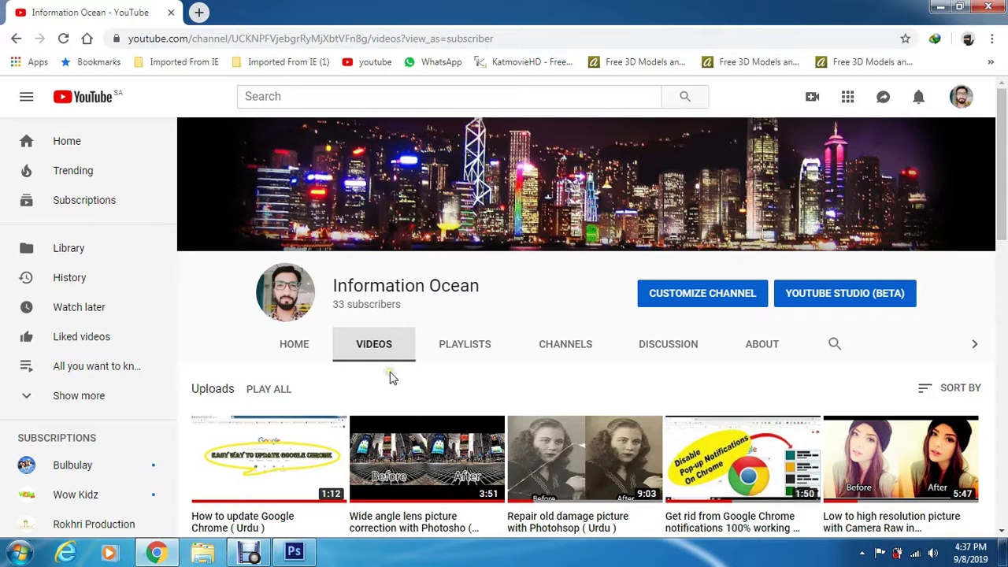
Step: Switch to Photoshop and open the portrait image 90-shutterstock_56849944 from the Desktop
click(295, 551)
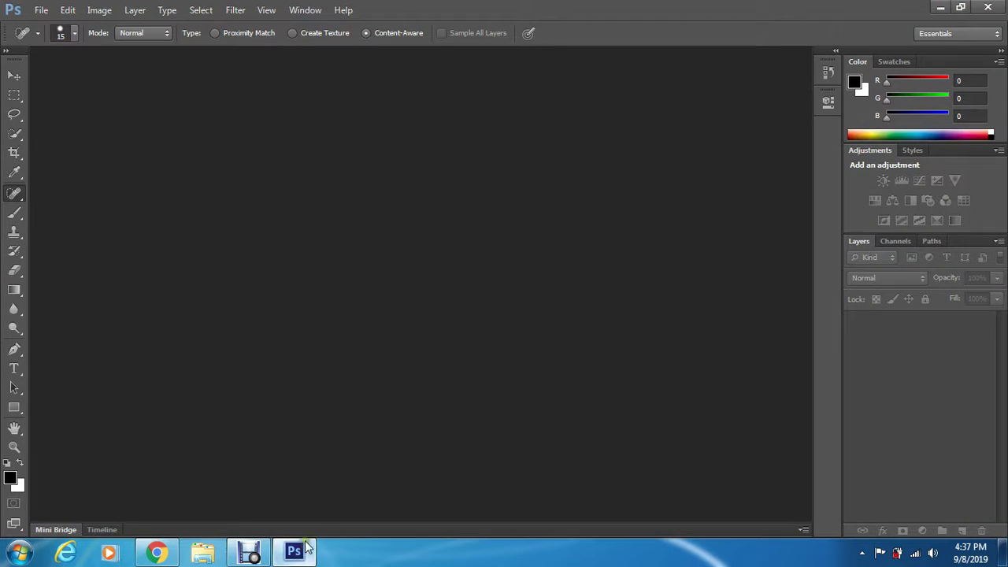
click(40, 10)
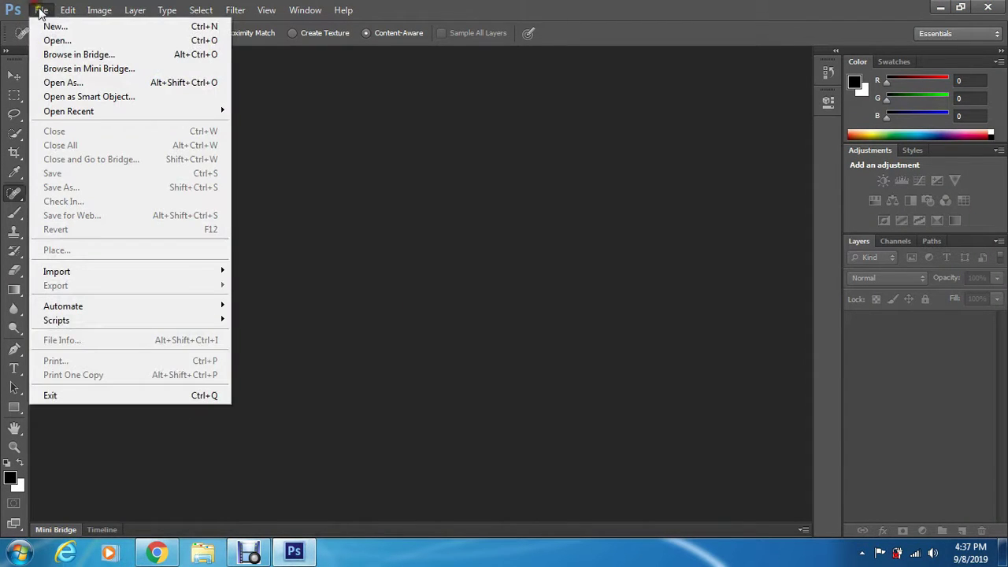
click(61, 41)
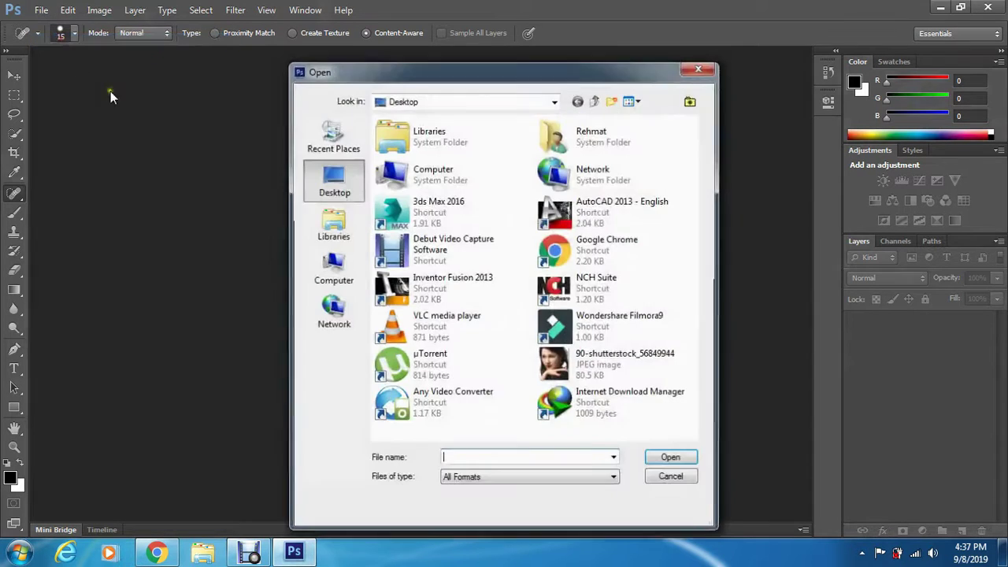
click(591, 369)
click(684, 461)
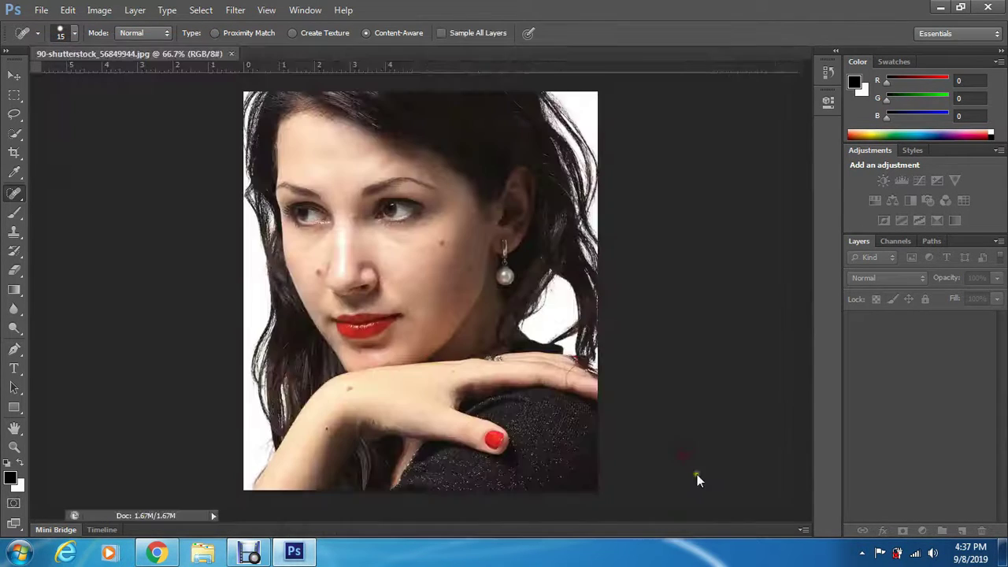
Step: Remove the mole beside the nose and the one between the eyes with the Spot Healing Brush at size 15
click(14, 76)
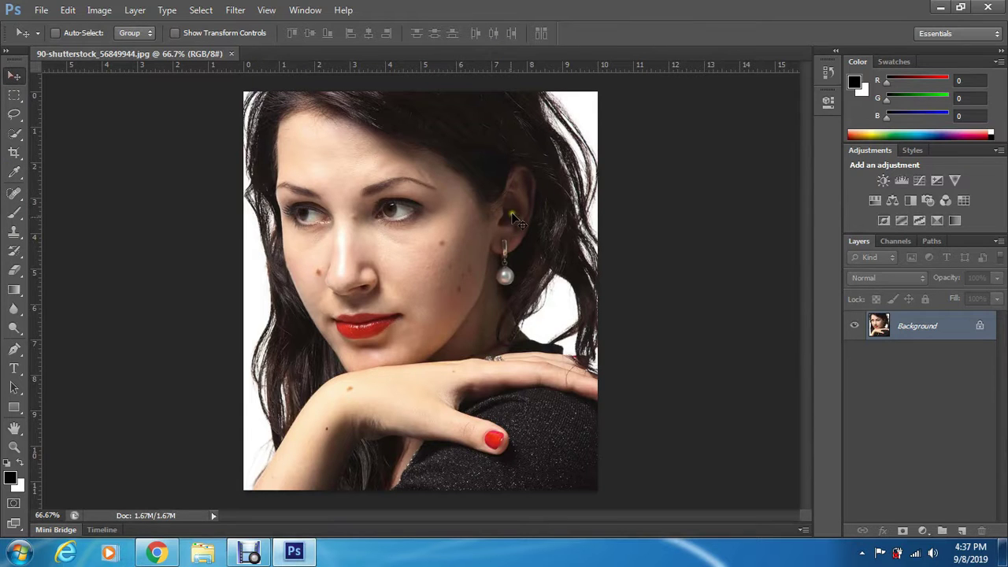
click(15, 447)
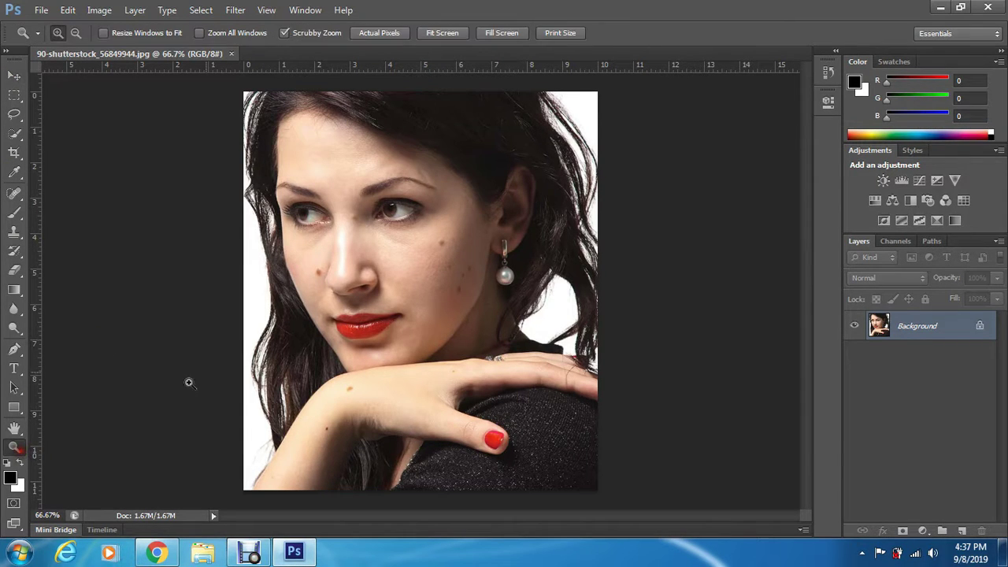
click(349, 217)
click(349, 217)
scroll(310, 234, down, 2)
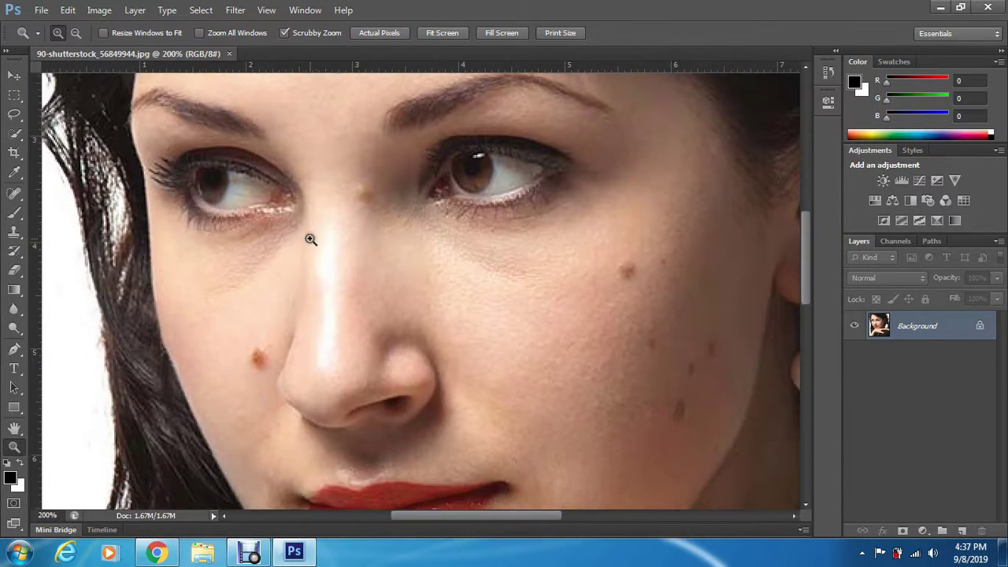
click(15, 198)
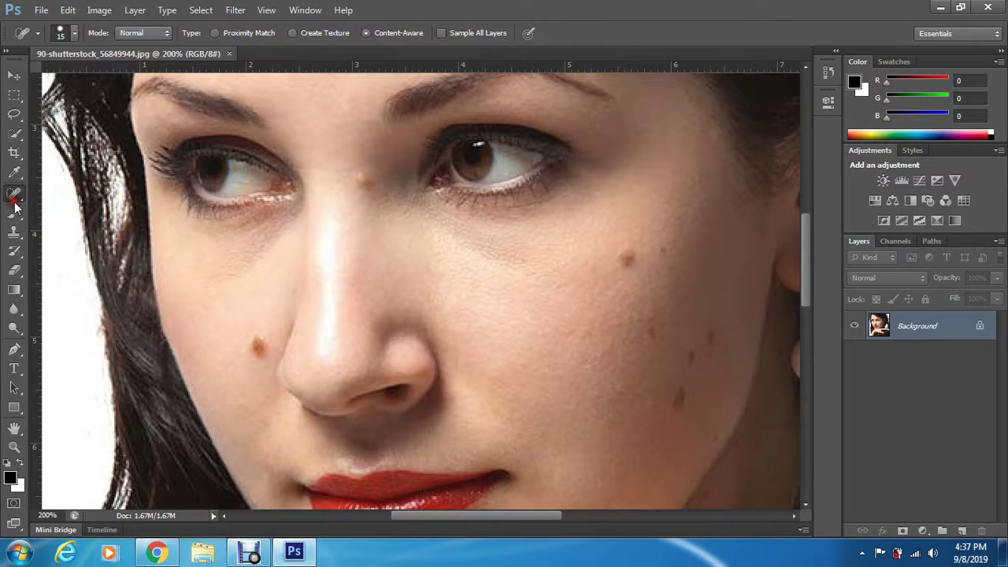
click(260, 342)
mouse_move(263, 355)
mouse_down()
mouse_move(250, 349)
mouse_move(264, 340)
mouse_up()
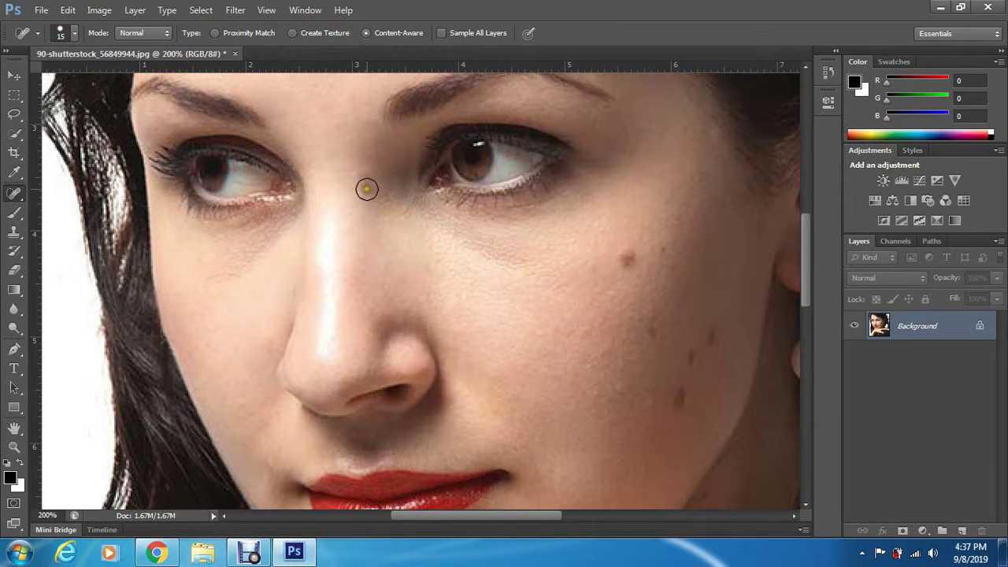
Step: Heal the moles scattered over the woman's cheek, from below the eye down to the jawline, with the Spot Healing Brush
scroll(543, 323, down, 1)
scroll(630, 268, up, 2)
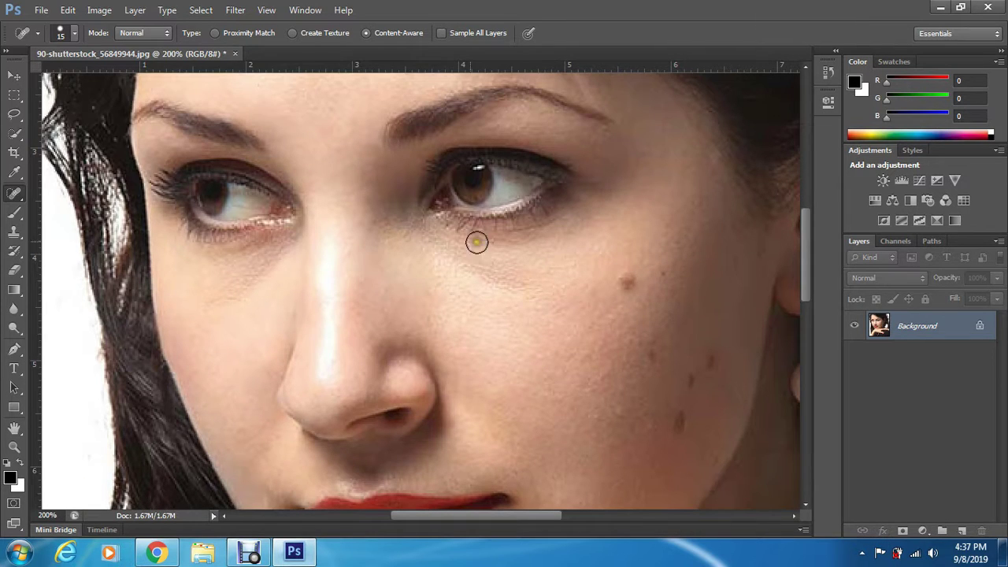
click(627, 282)
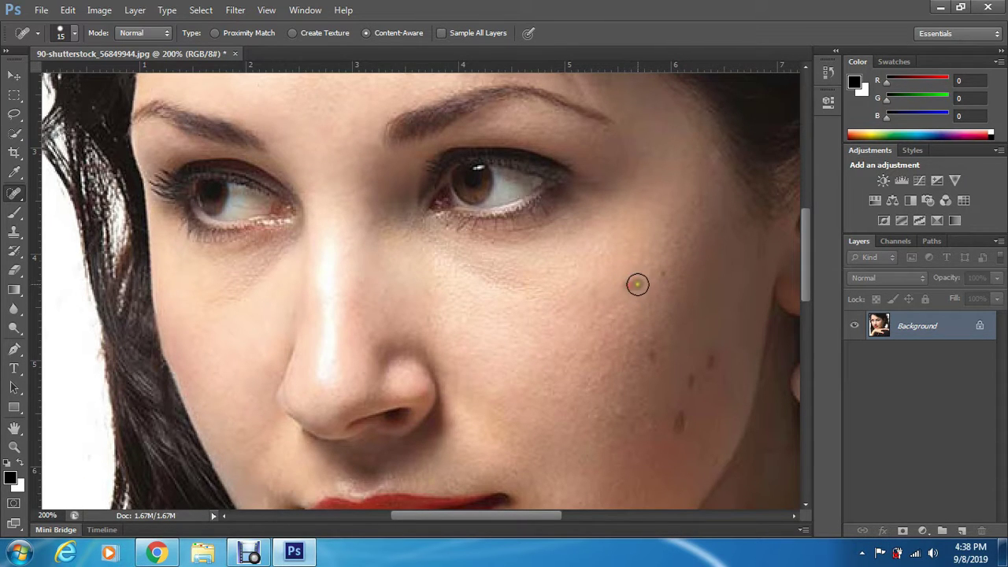
click(663, 276)
scroll(665, 352, down, 1)
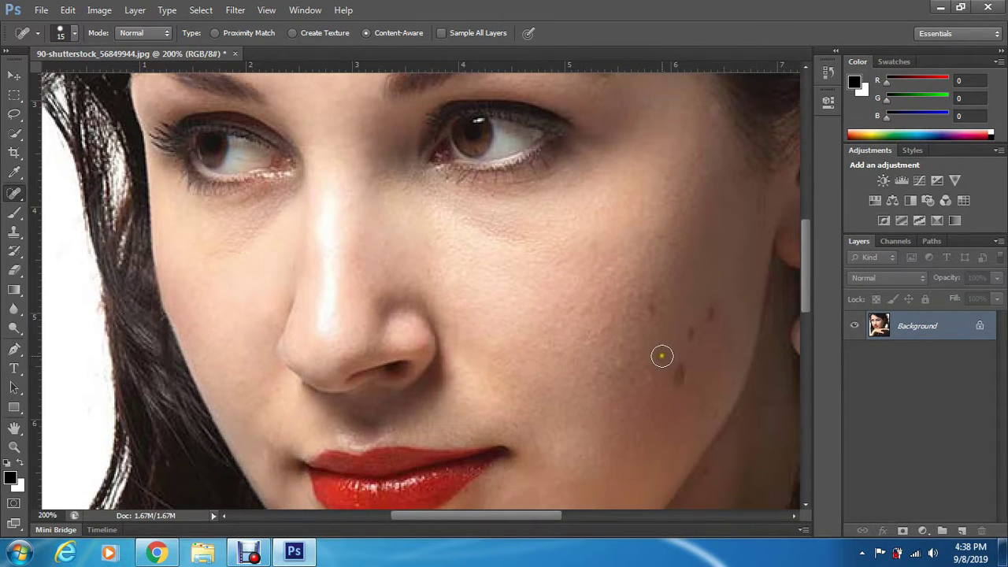
click(648, 292)
scroll(705, 370, down, 1)
click(674, 330)
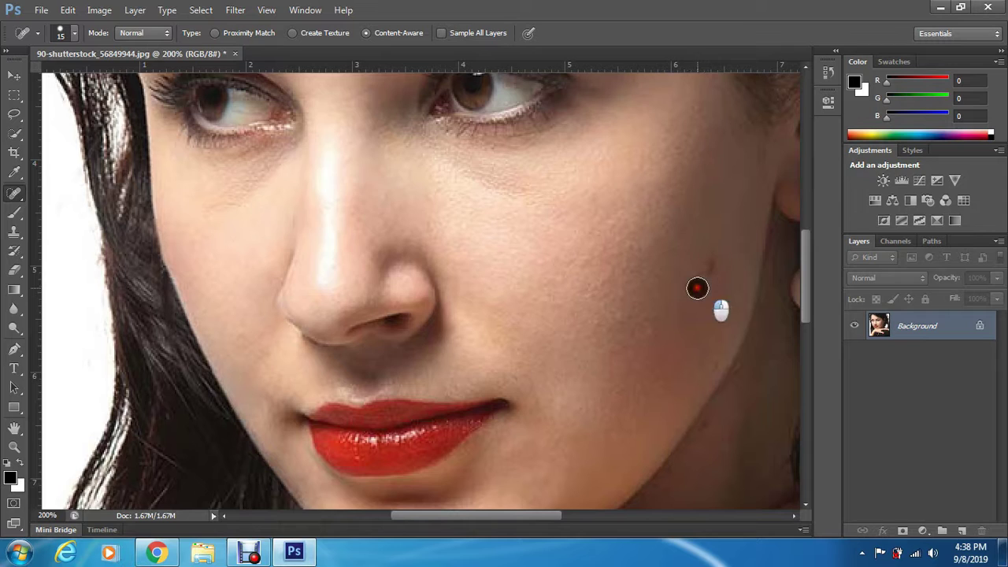
click(711, 268)
click(722, 298)
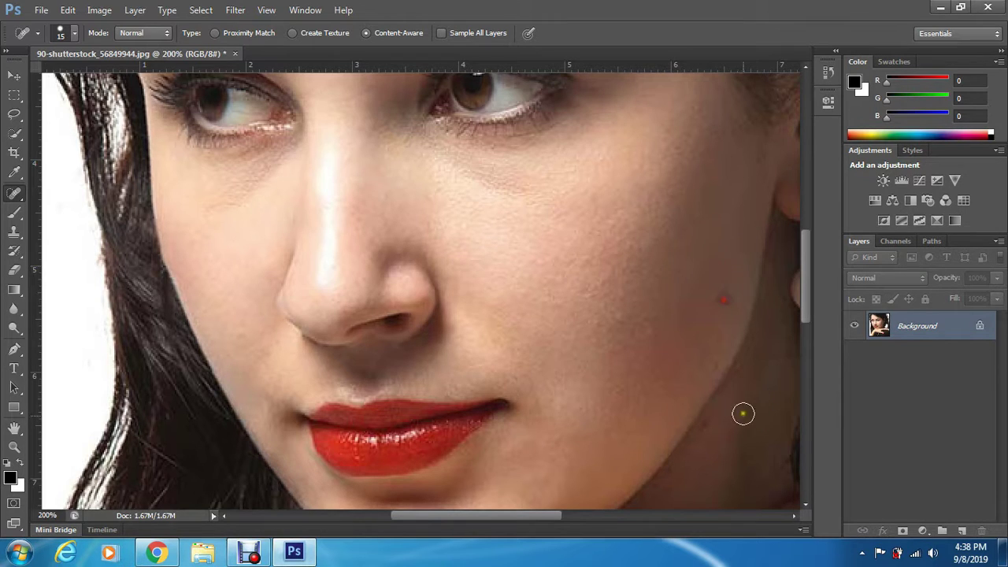
click(712, 372)
Step: Heal the moles on the back of the hand, the wrist and the forearm with the Spot Healing Brush
scroll(657, 421, down, 5)
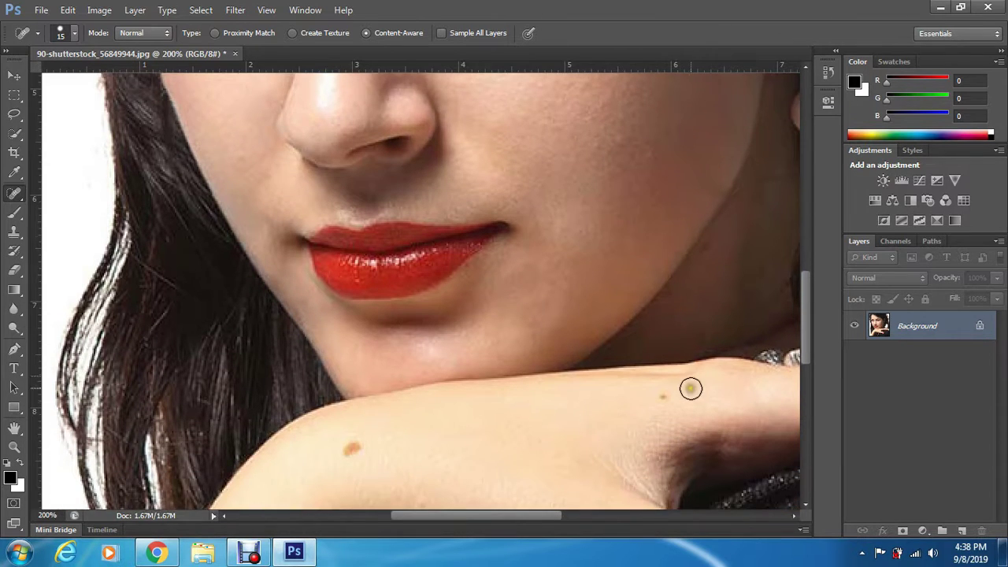
scroll(657, 357, down, 3)
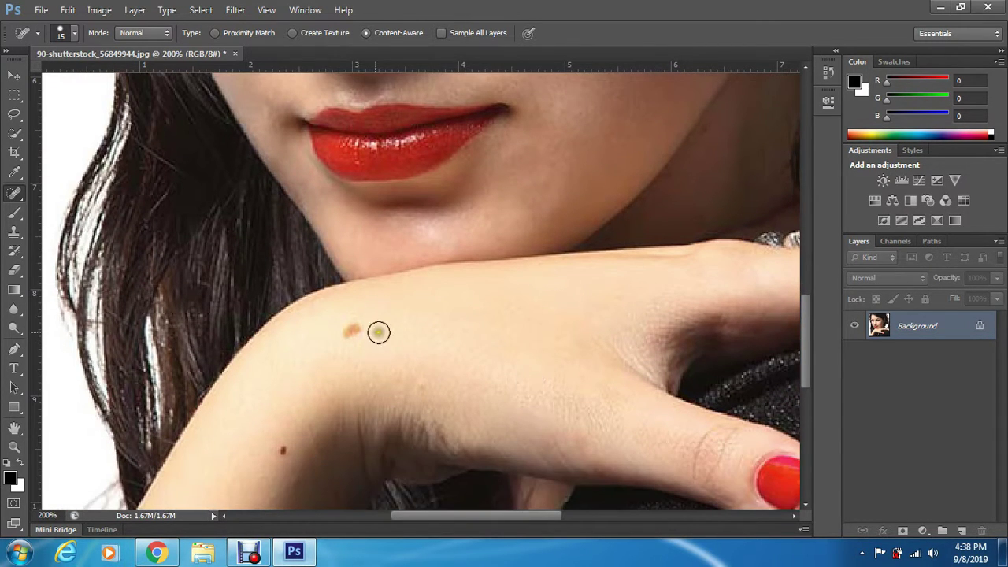
click(354, 330)
scroll(386, 360, down, 3)
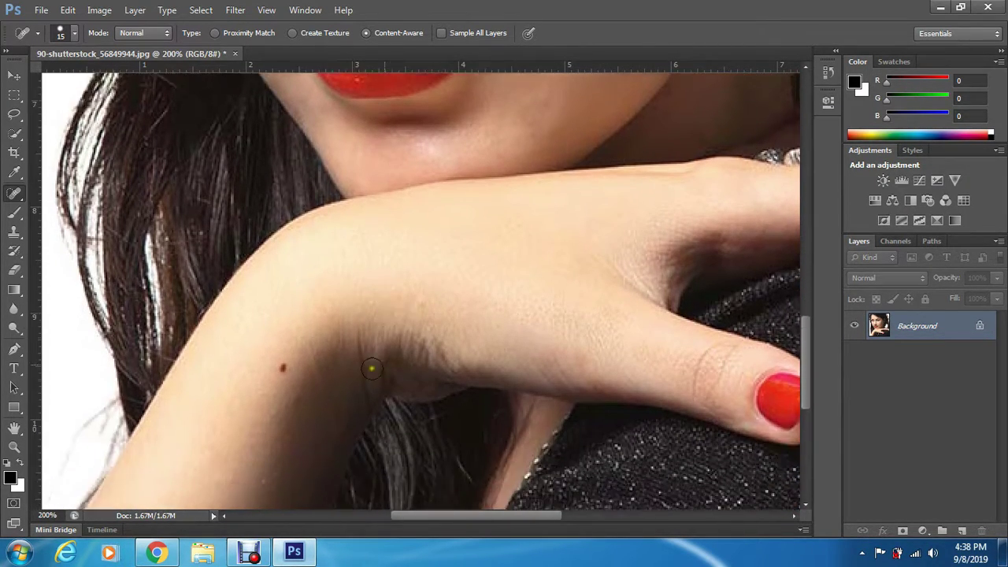
scroll(372, 368, down, 1)
scroll(284, 356, down, 2)
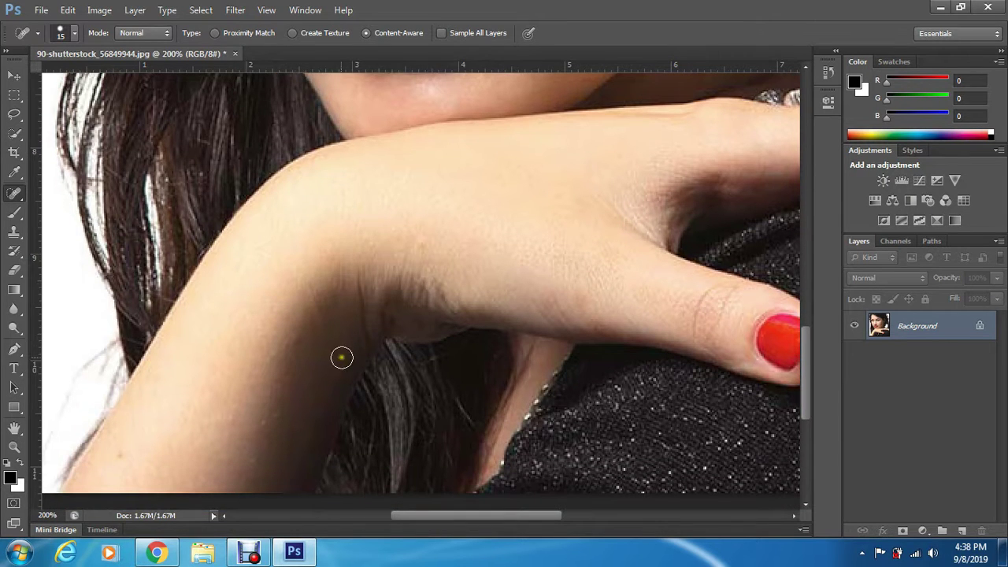
scroll(236, 364, down, 3)
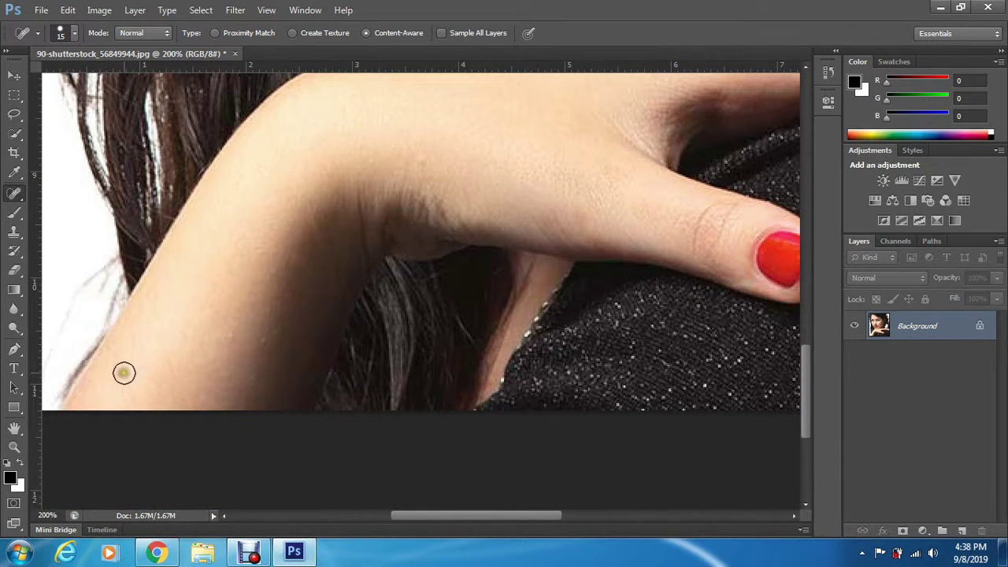
click(123, 376)
Step: Paint out the thin dark line above the outer end of the eyebrow with the Spot Healing Brush
scroll(210, 393, up, 3)
scroll(210, 394, up, 10)
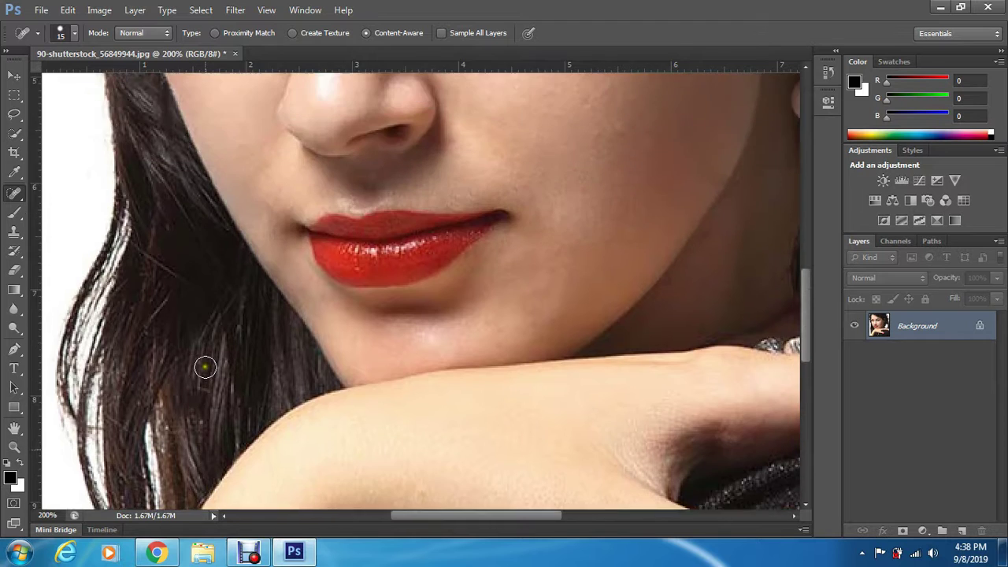
key(ctrl+0)
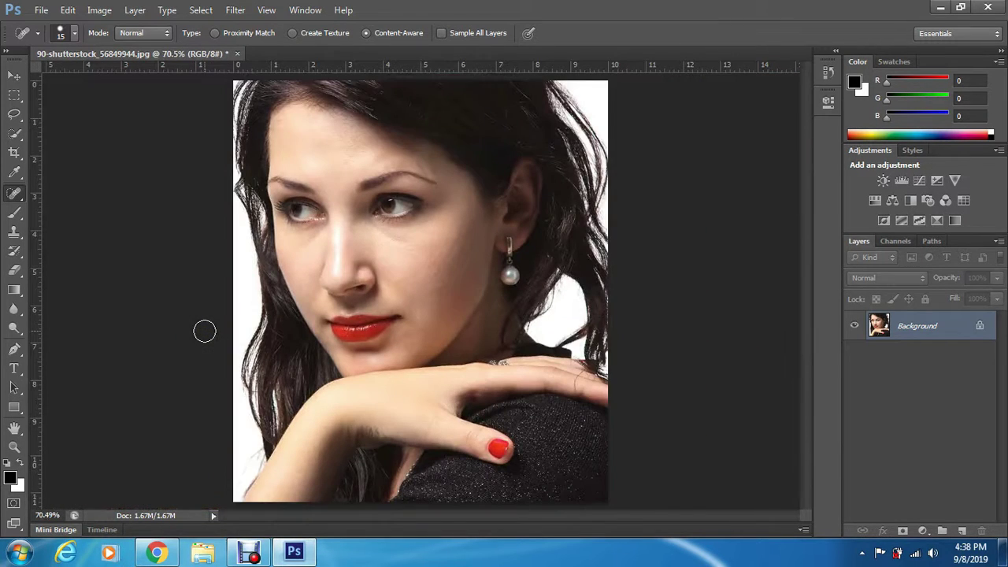
click(14, 447)
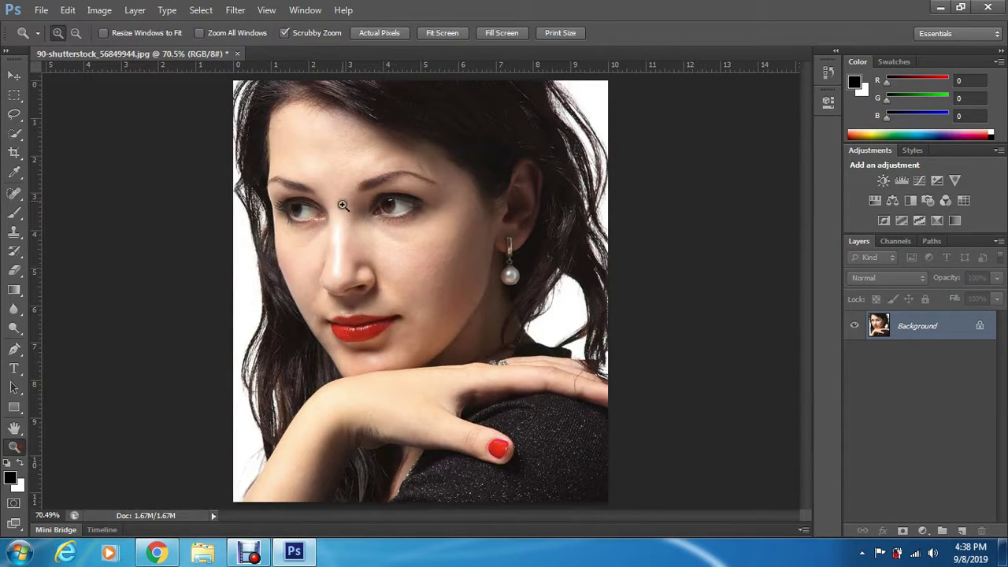
drag(438, 134, 433, 143)
click(433, 144)
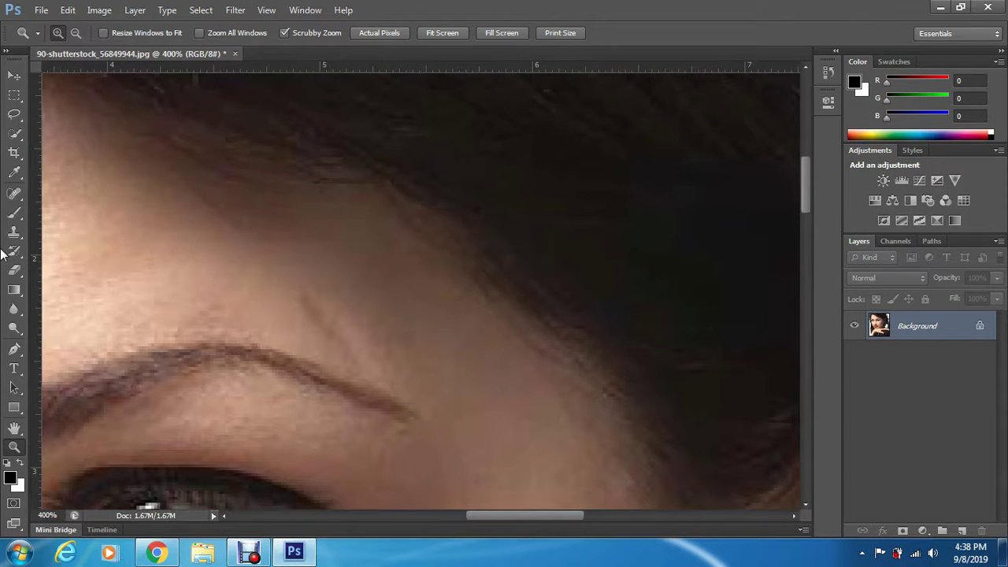
click(14, 193)
drag(317, 297, 369, 342)
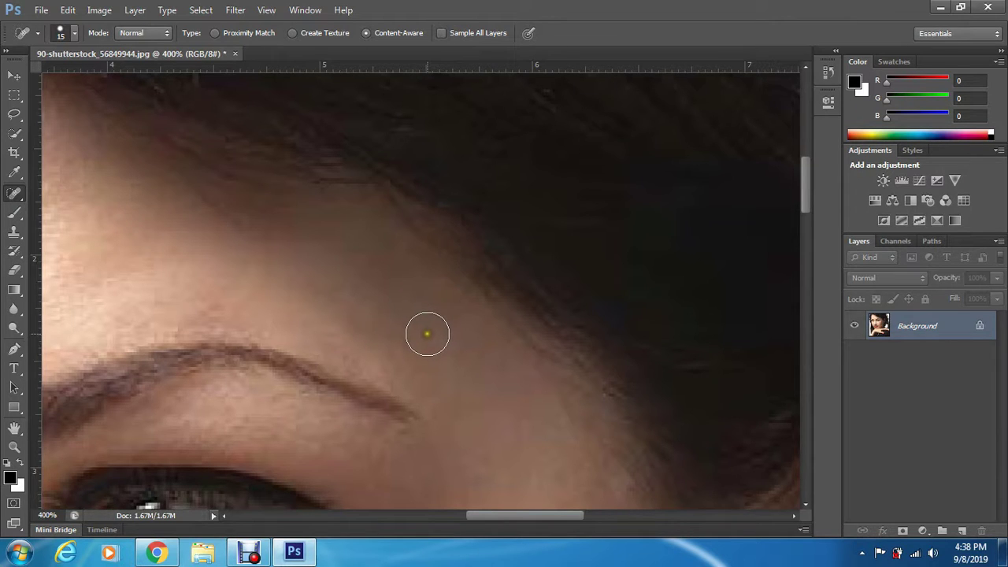
key(ctrl+0)
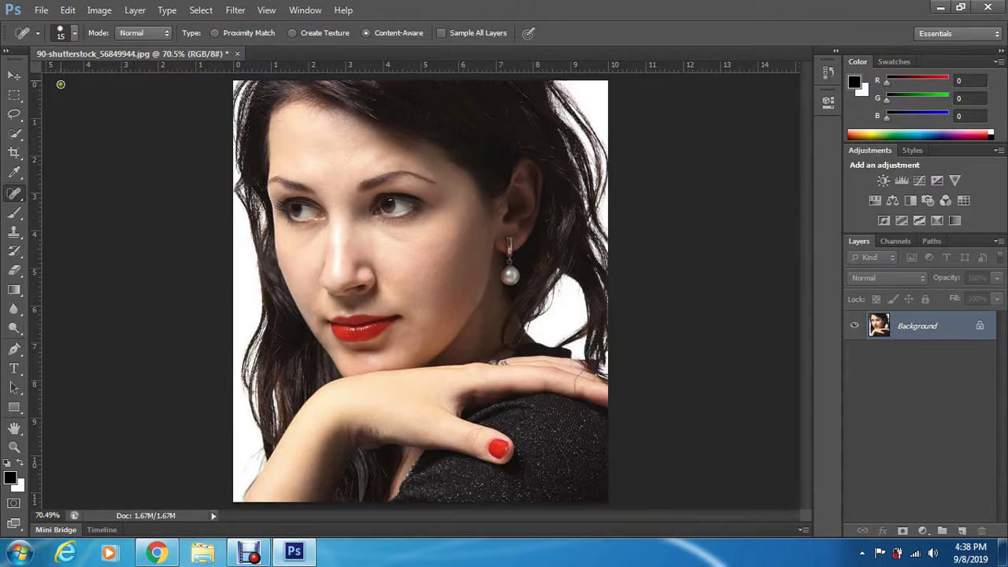
Step: Save the retouched portrait to the Desktop as a JPEG named 1 at quality 12, Progressive with 3 scans, and close the document
click(41, 10)
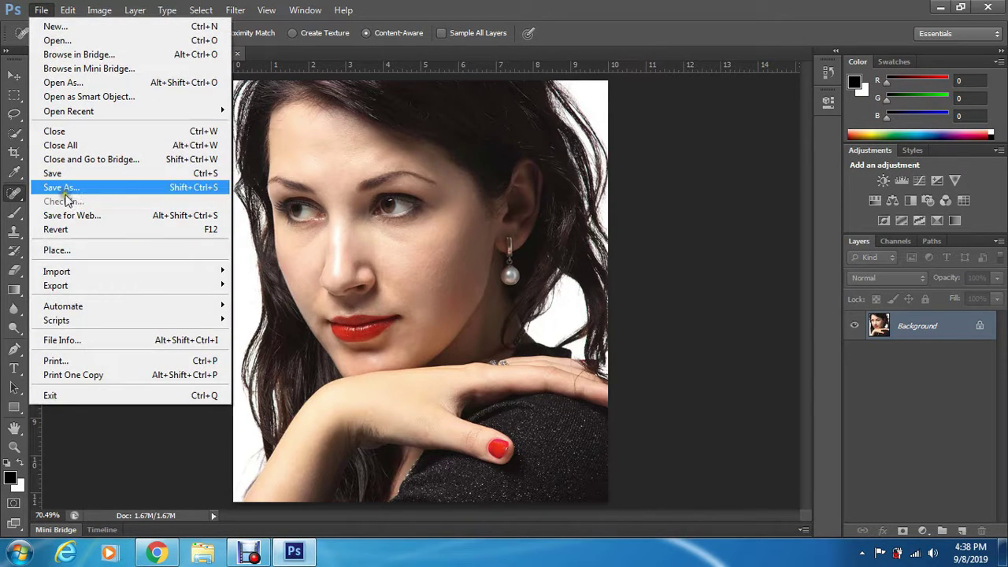
click(65, 189)
click(456, 351)
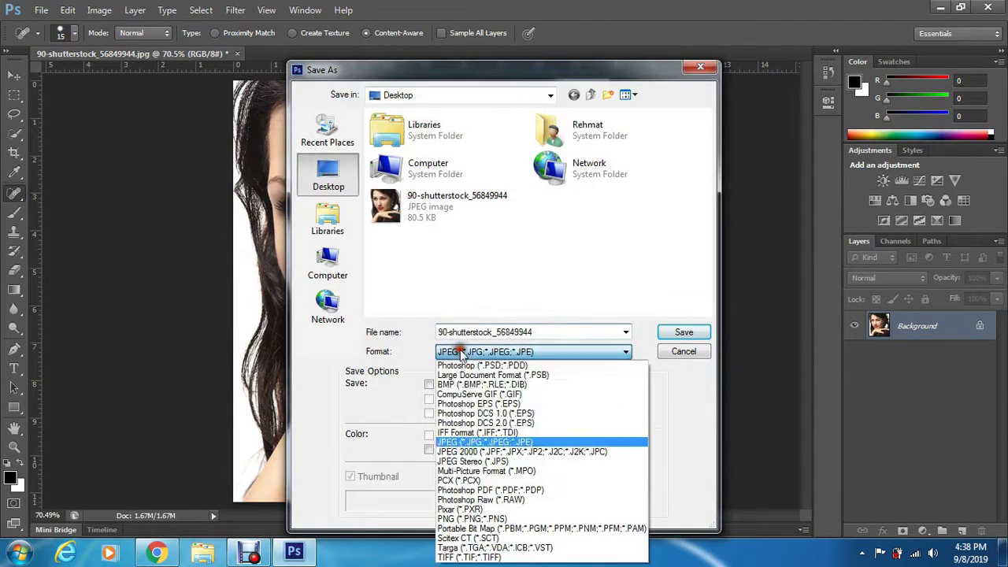
click(496, 442)
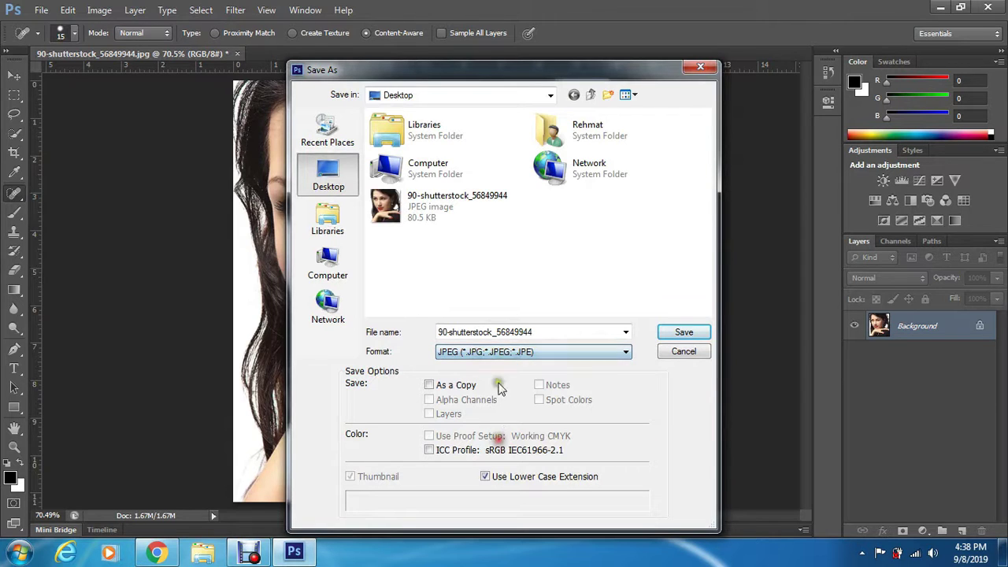
click(541, 333)
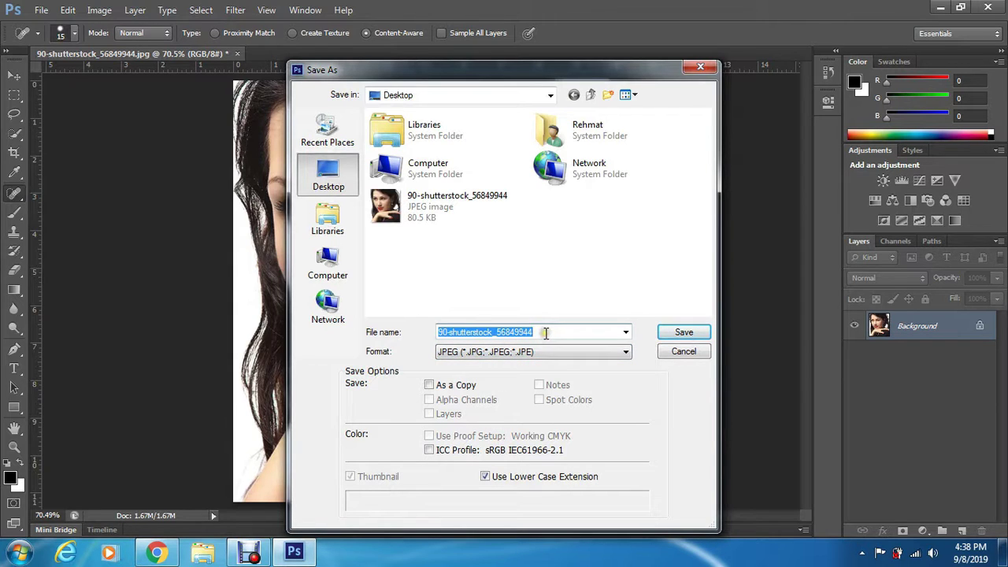
text(1)
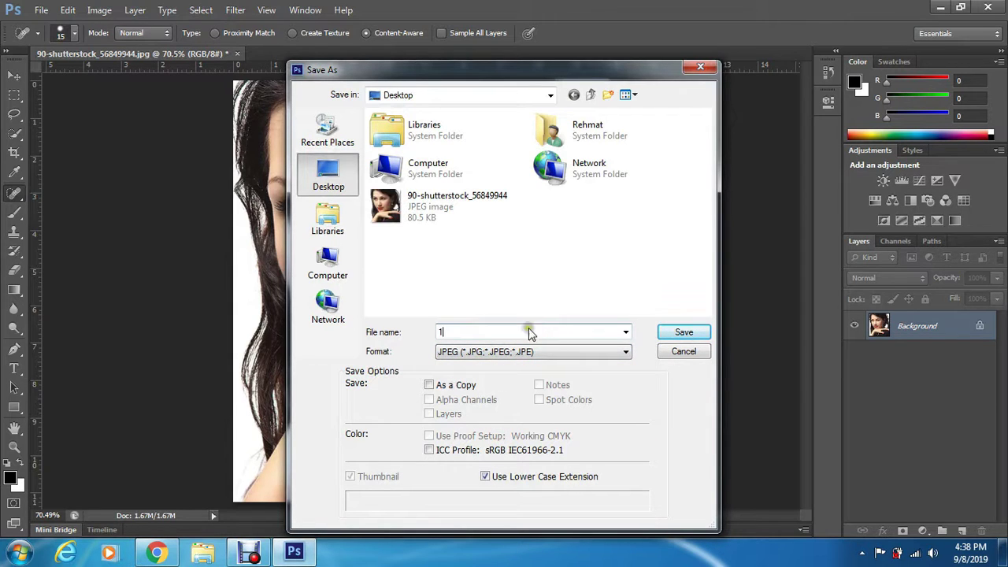
click(682, 333)
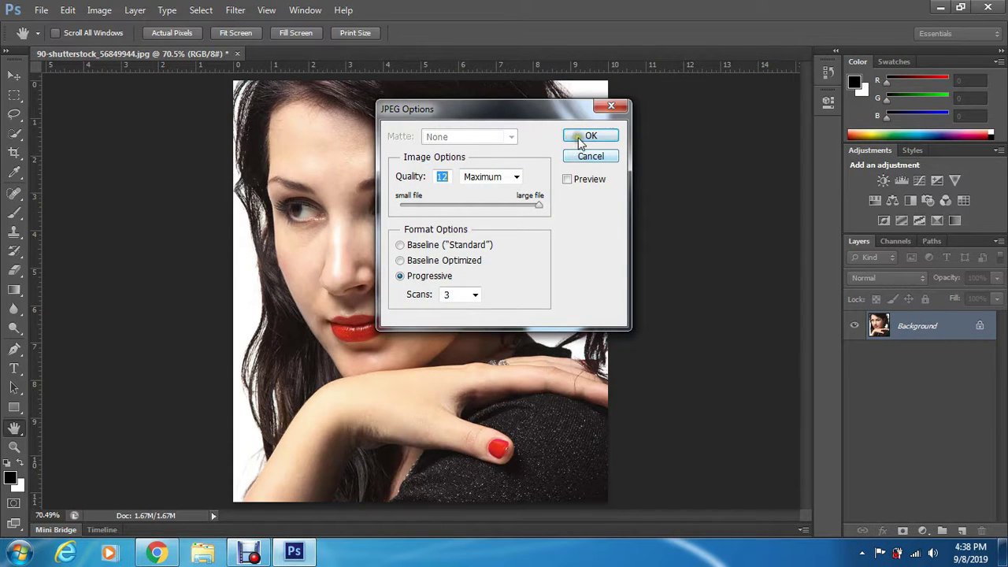
click(584, 135)
key(j)
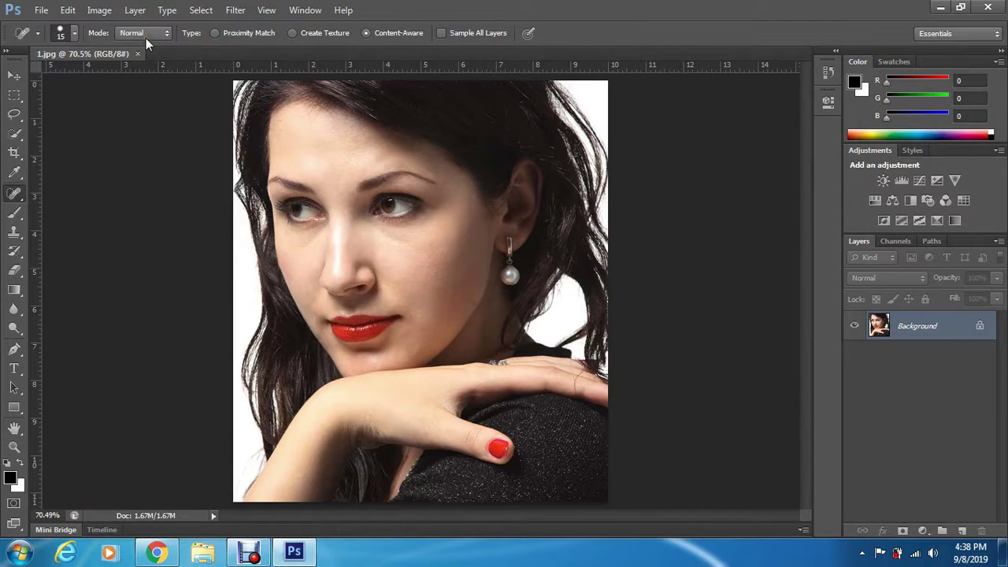
click(138, 54)
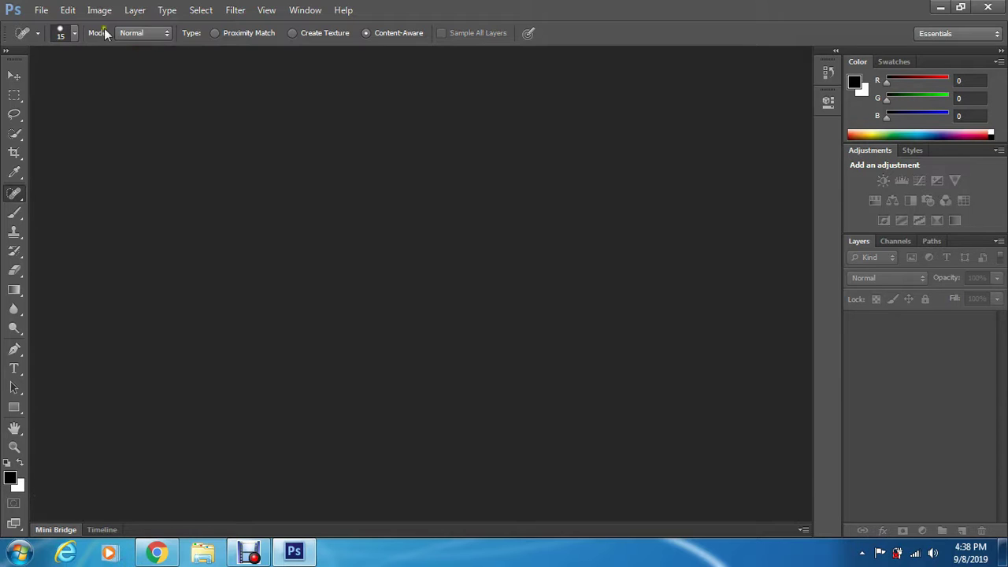
Step: In the Camera Raw preferences, enable auto tone, auto grayscale mix, and defaults specific to camera serial number and ISO setting
click(69, 10)
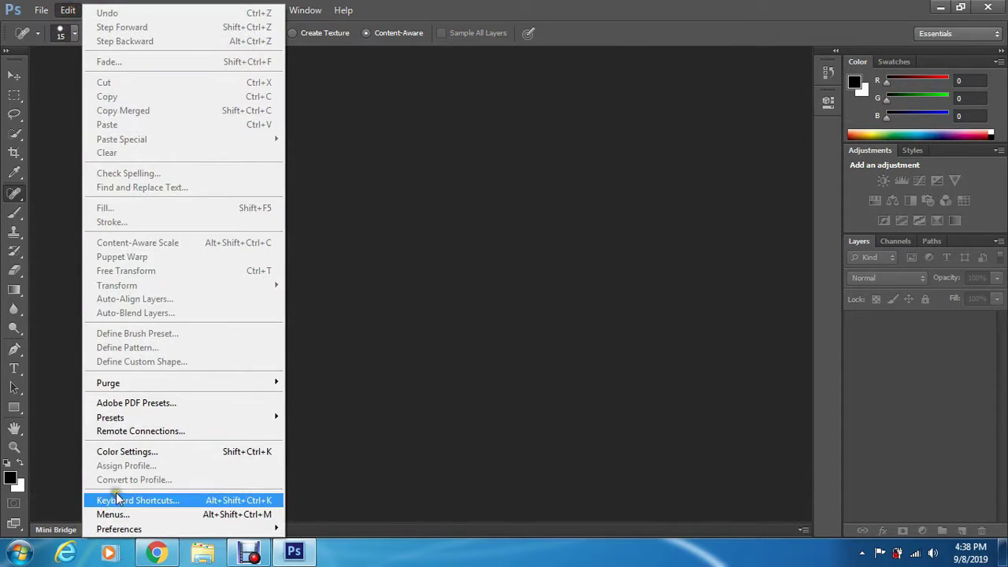
mouse_move(122, 530)
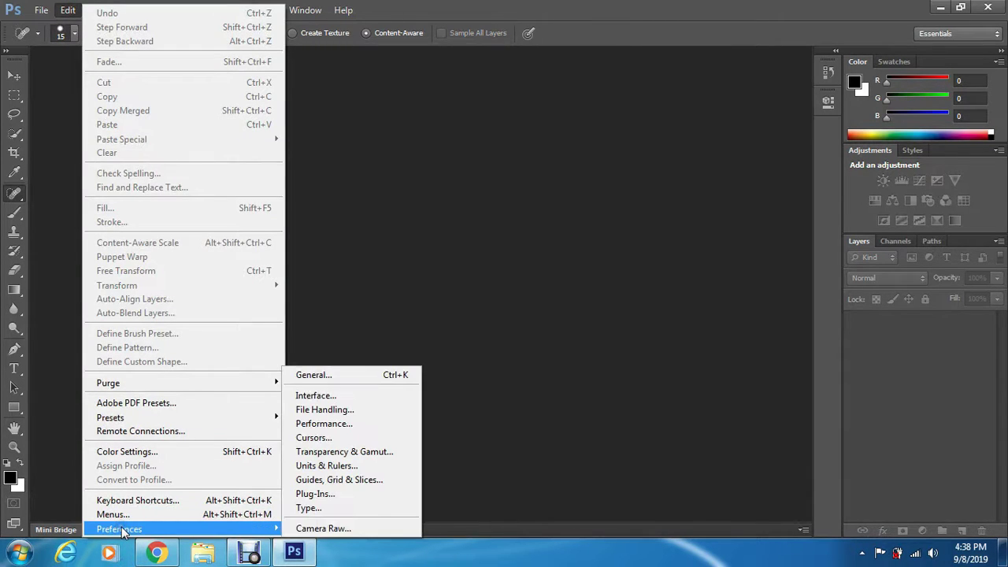
click(326, 528)
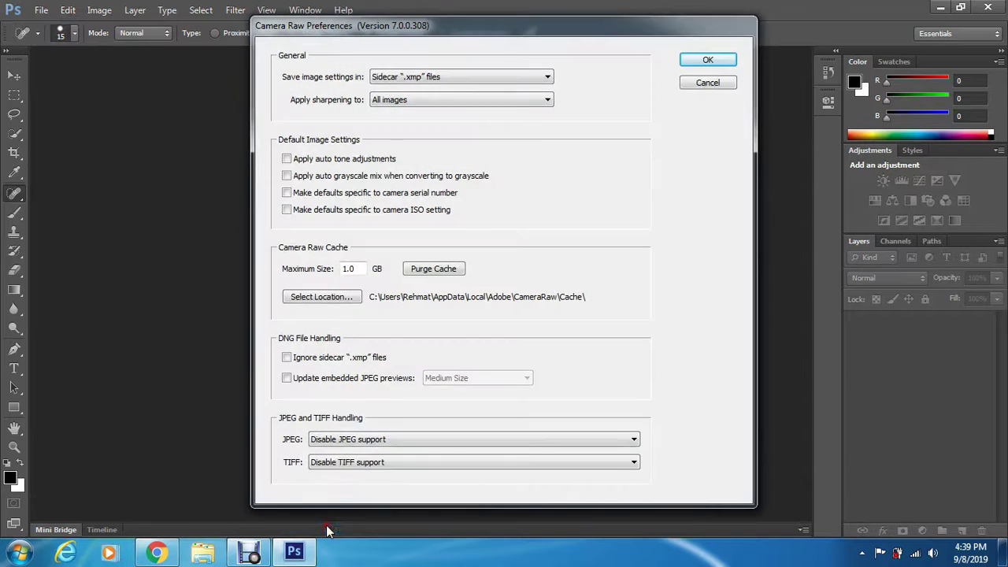
click(286, 159)
click(286, 175)
click(286, 193)
click(286, 210)
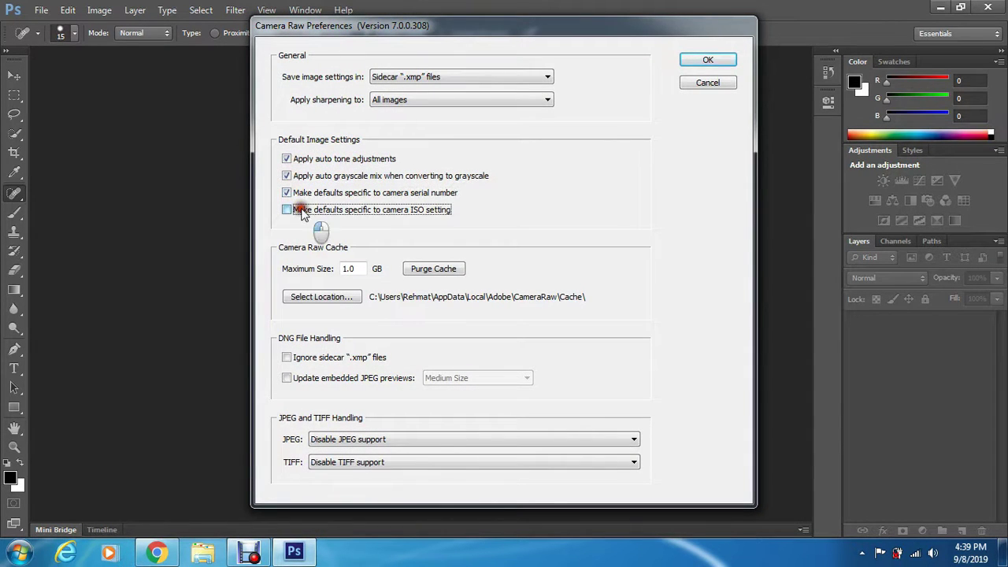
Step: Ignore sidecar .xmp files, set JPEG and TIFF handling to automatically open files with settings, and apply the Camera Raw preferences
click(287, 356)
click(356, 442)
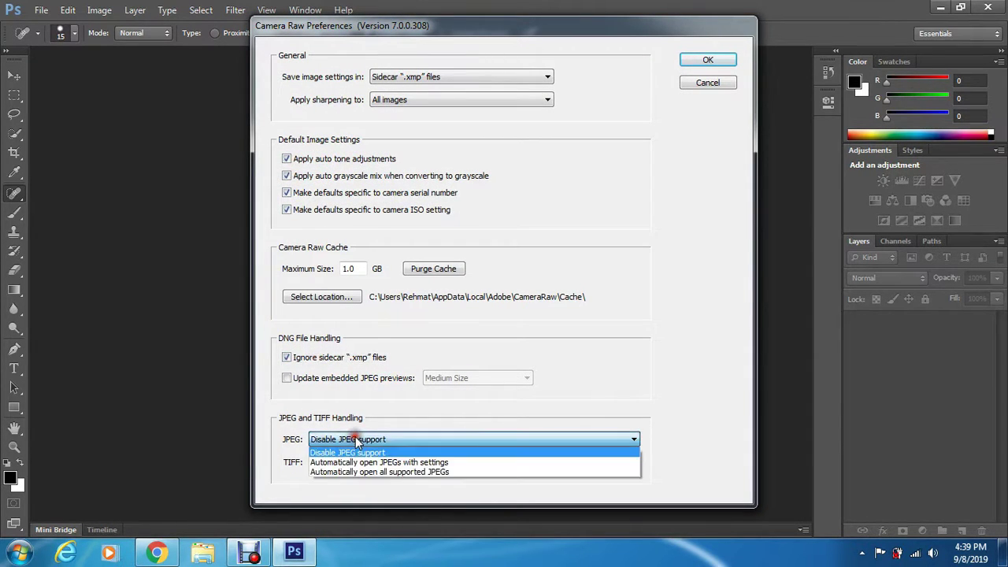
click(362, 461)
click(349, 462)
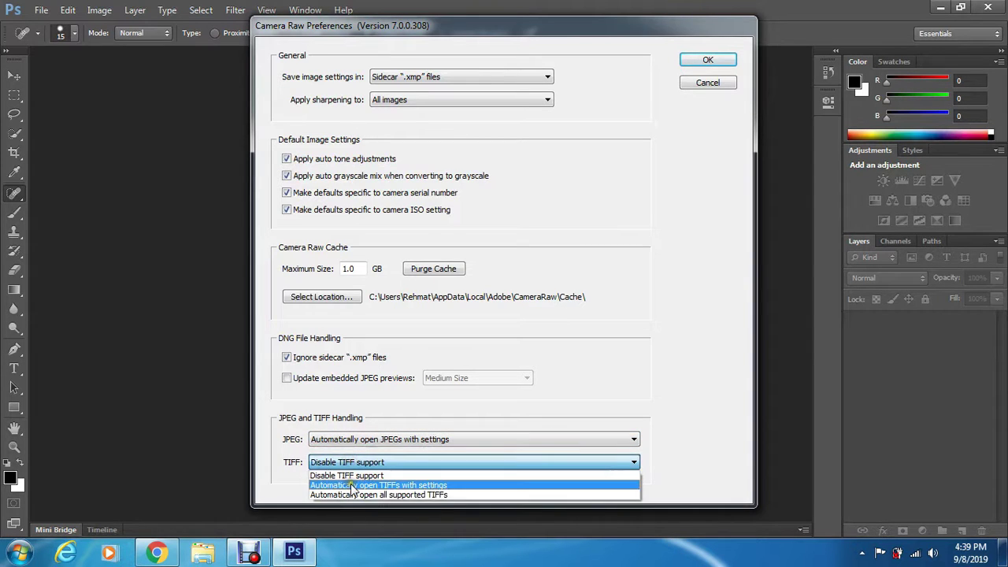
click(356, 485)
click(706, 61)
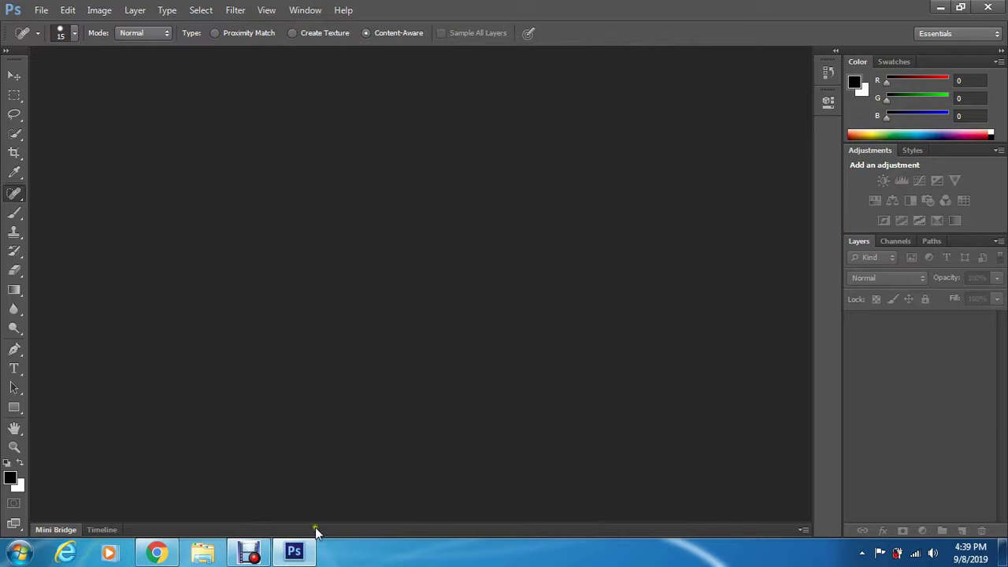
Step: Open the retouched portrait named 1 from the Desktop in Camera Raw
click(41, 9)
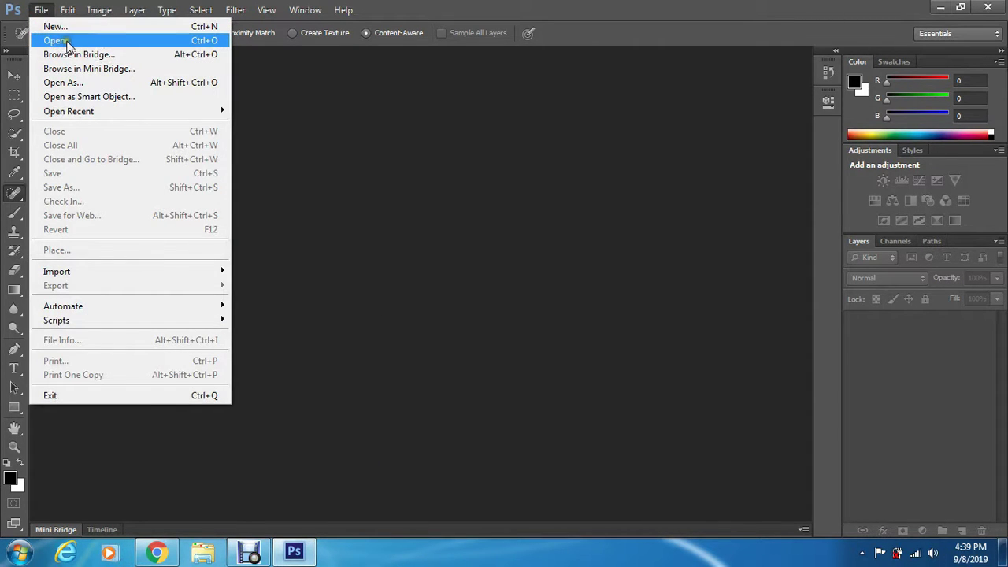
click(57, 41)
scroll(603, 328, down, 5)
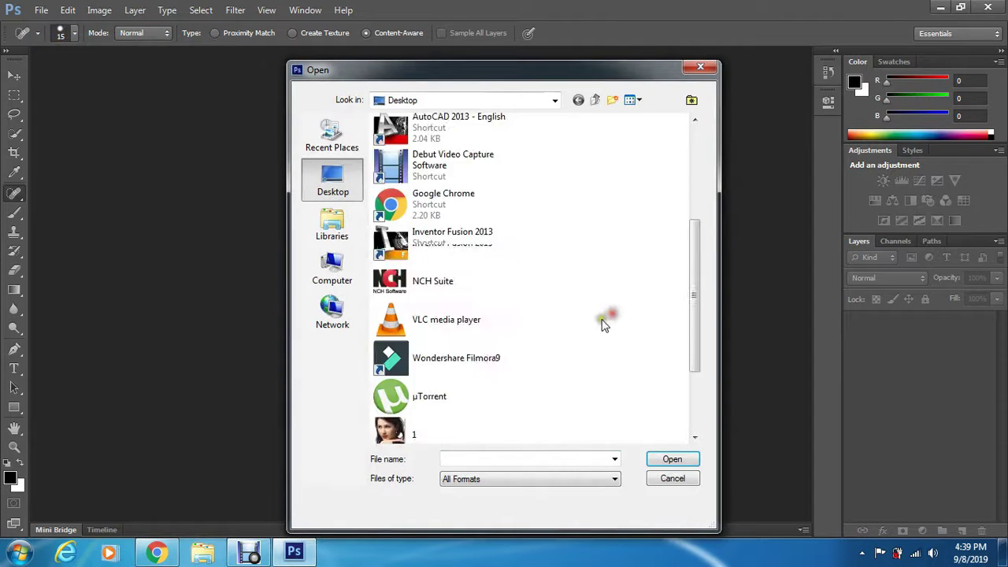
click(489, 315)
key(Return)
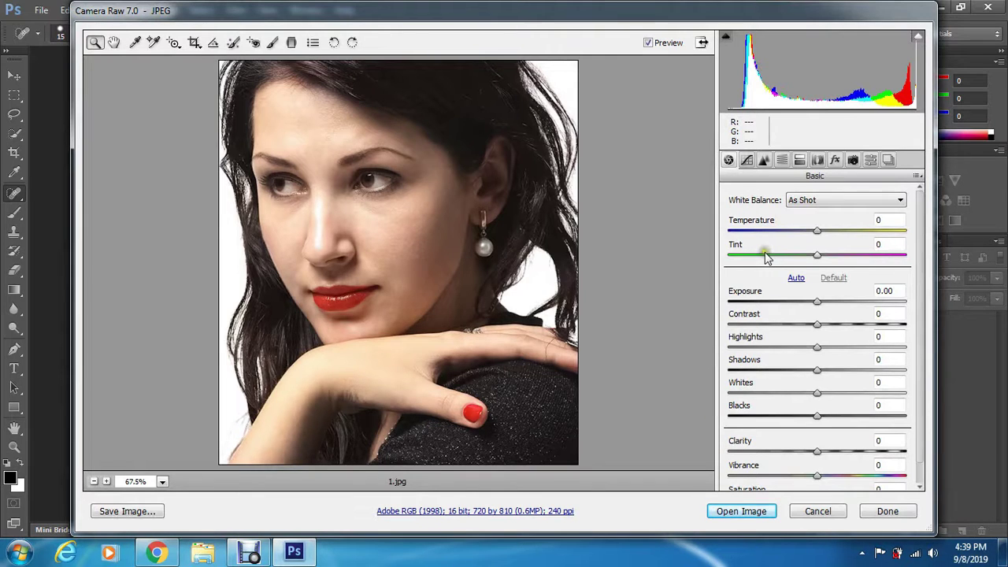
Step: Smooth the skin in the portrait by setting the noise reduction Luminance to 90 in the Detail settings
click(763, 162)
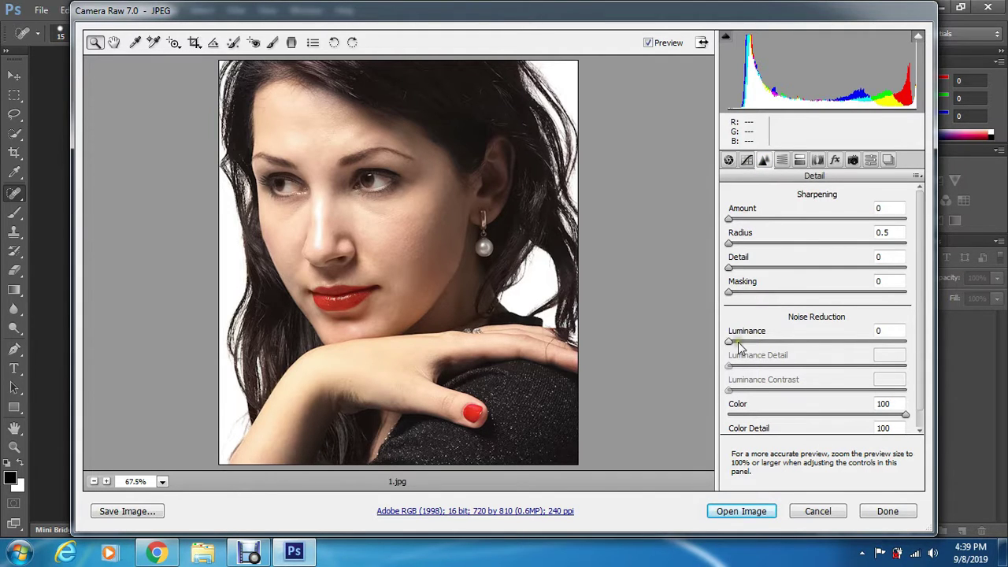
drag(738, 344, 887, 350)
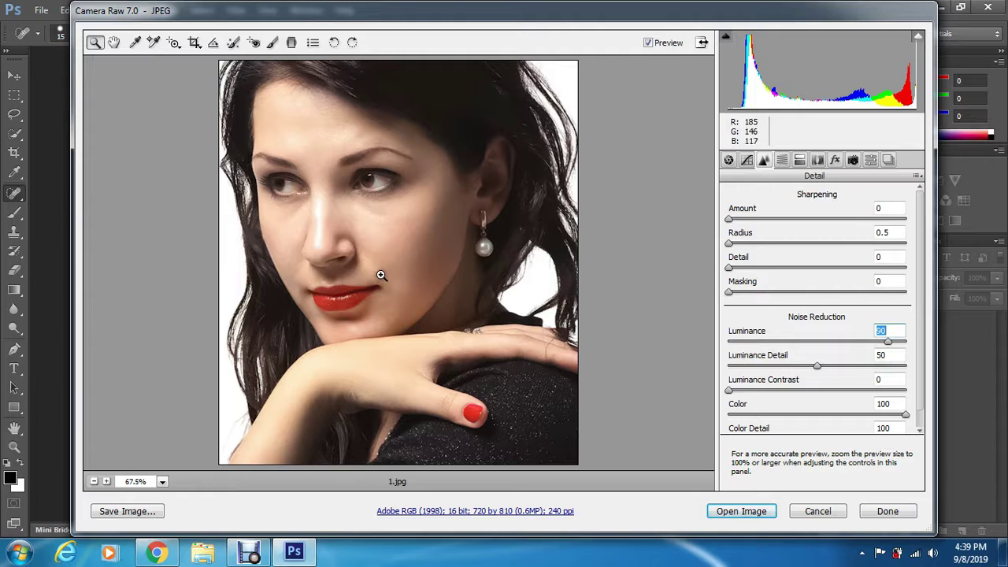
click(381, 244)
scroll(384, 234, up, 2)
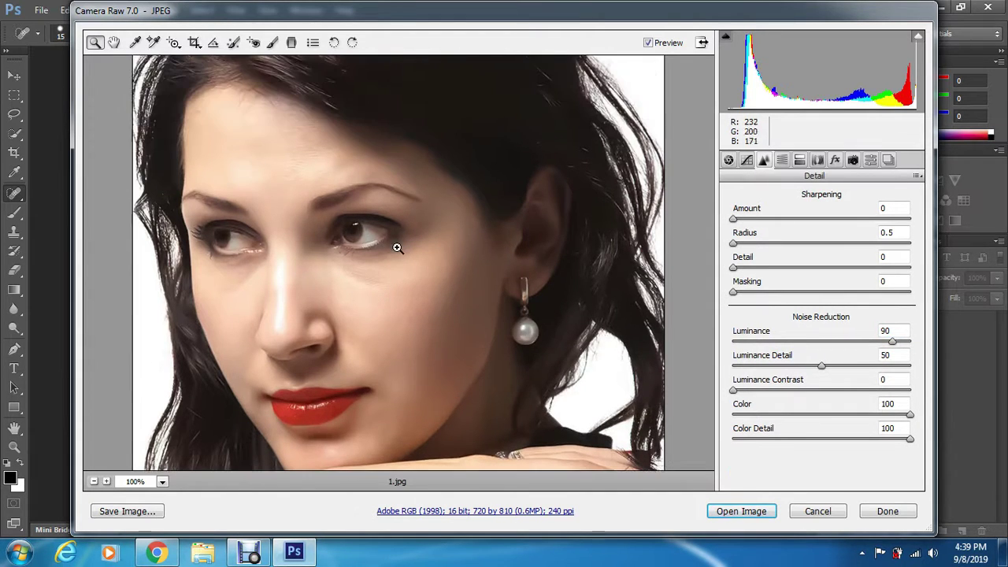
Step: Sharpen the portrait with Amount 90, Radius 1.0 and Detail 20, and open the processed image in Photoshop
drag(738, 223, 816, 224)
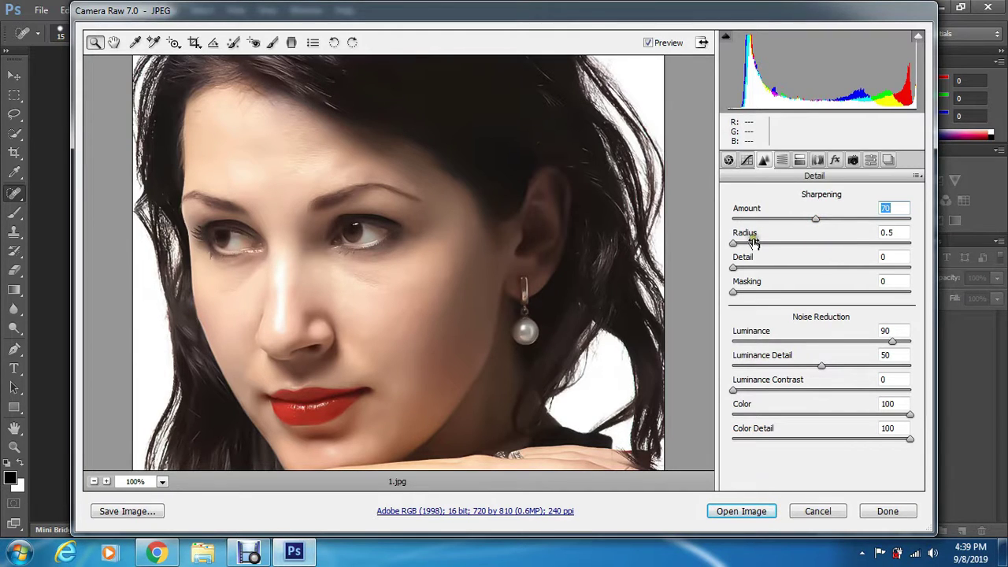
drag(752, 243, 768, 245)
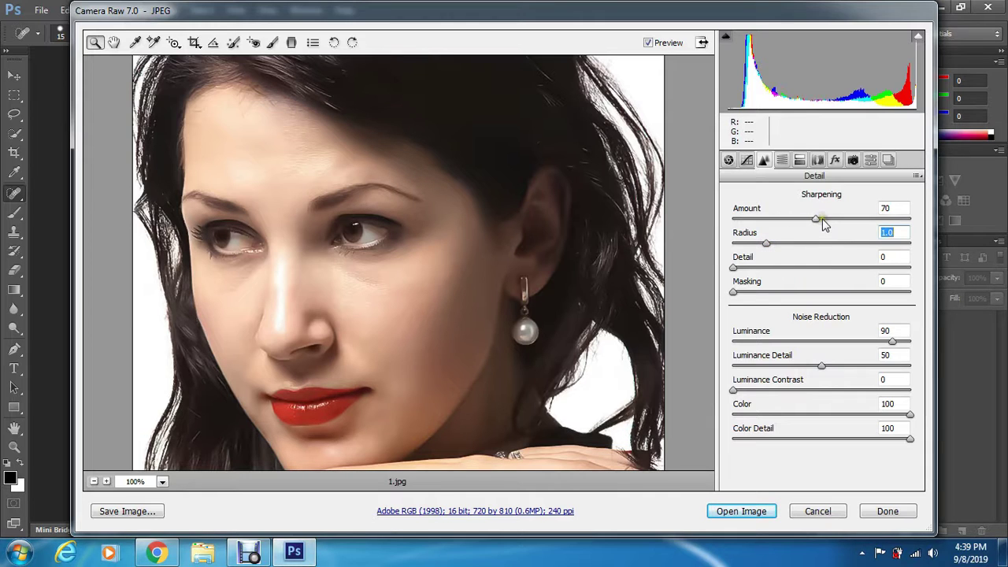
drag(823, 219, 840, 221)
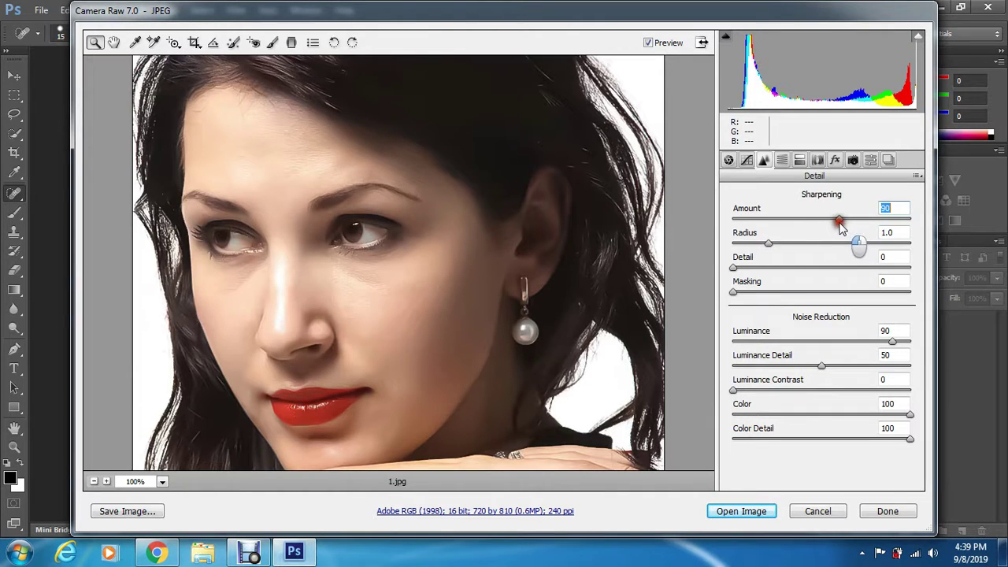
drag(756, 269, 783, 289)
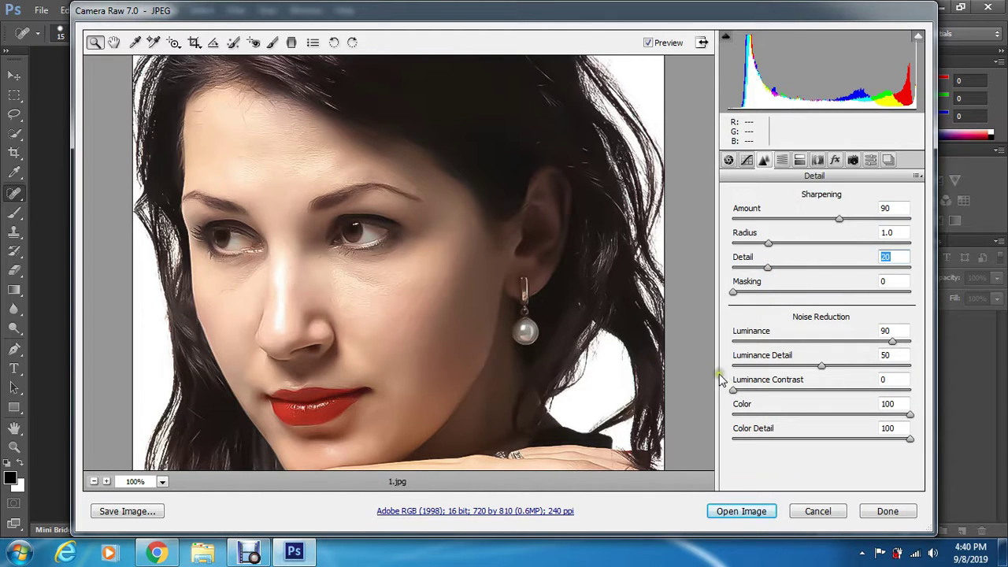
scroll(524, 375, down, 3)
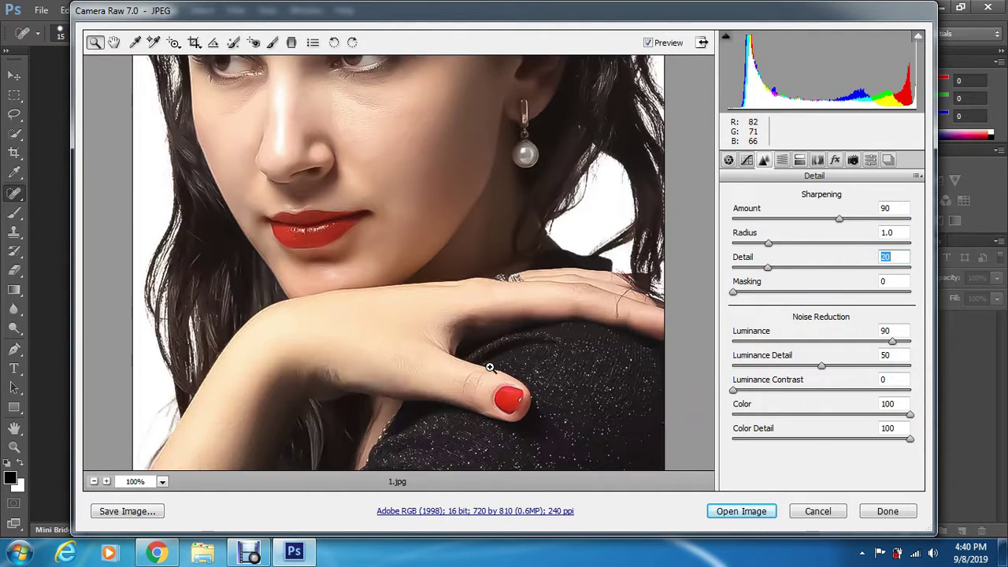
click(753, 511)
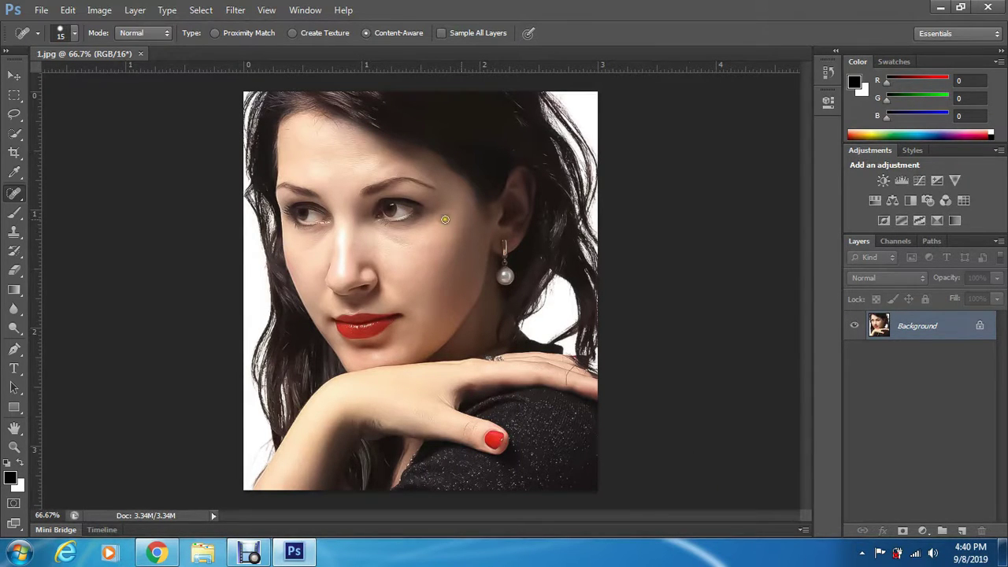
Step: Add a Levels adjustment layer and raise its black input level to 21 to deepen the shadows
click(901, 182)
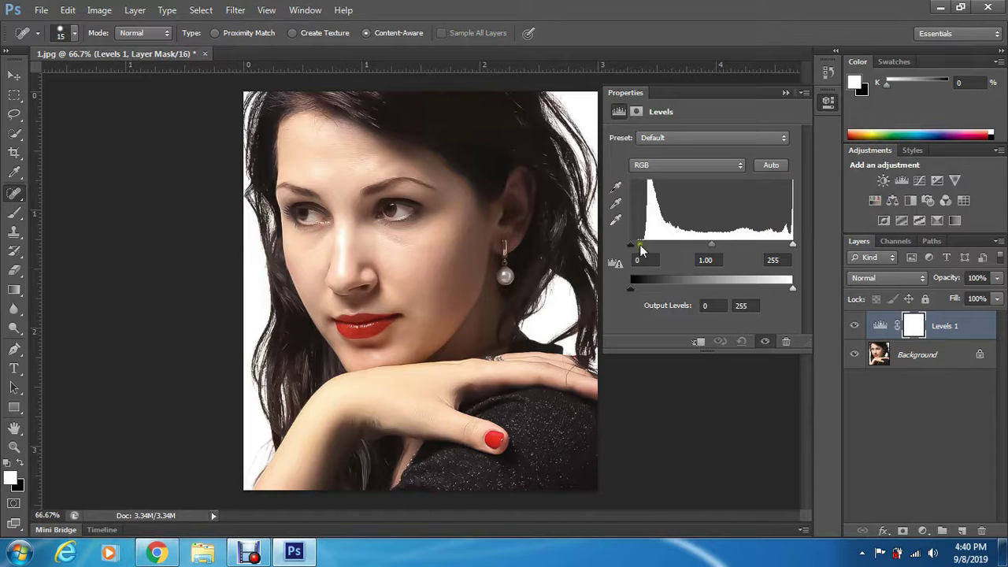
drag(631, 248, 643, 249)
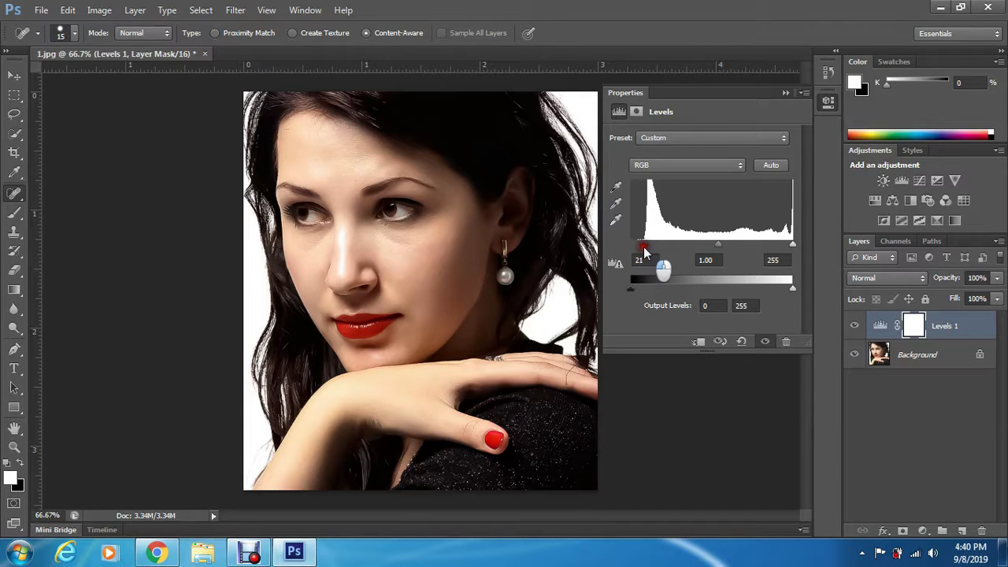
click(786, 93)
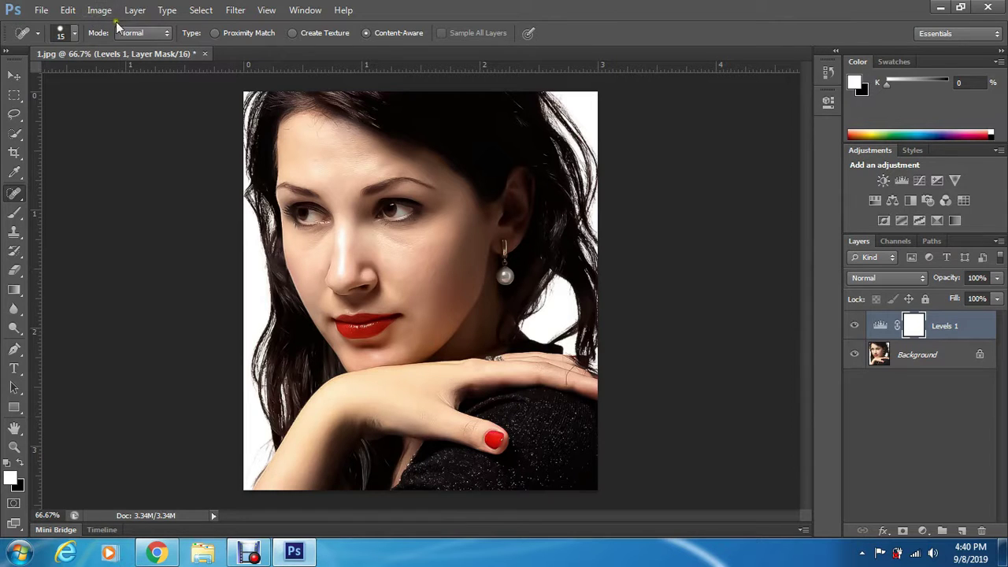
Step: Save the portrait to the Desktop as a JPEG named 2 at quality 12, Progressive with 3 scans, and close the document
click(39, 10)
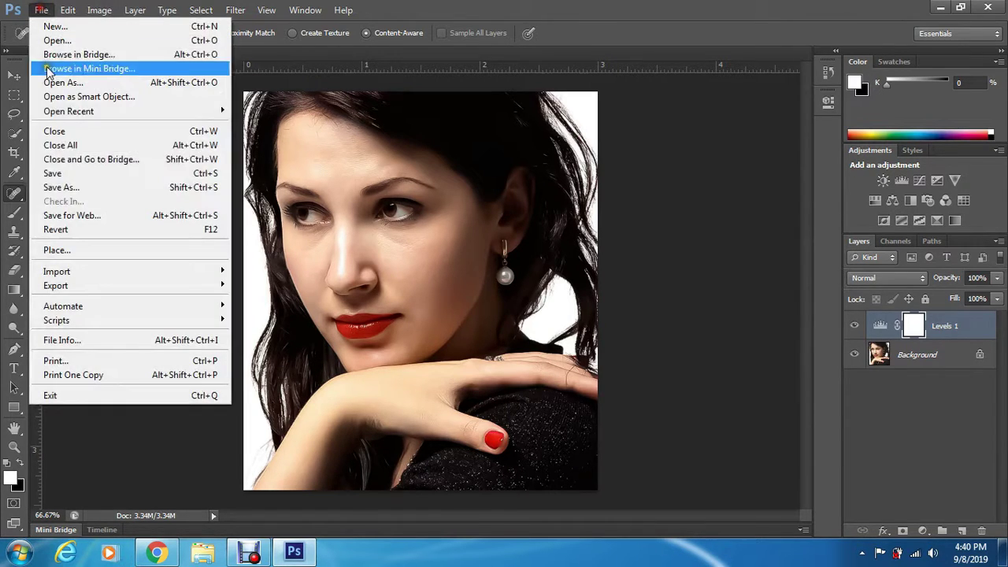
click(63, 188)
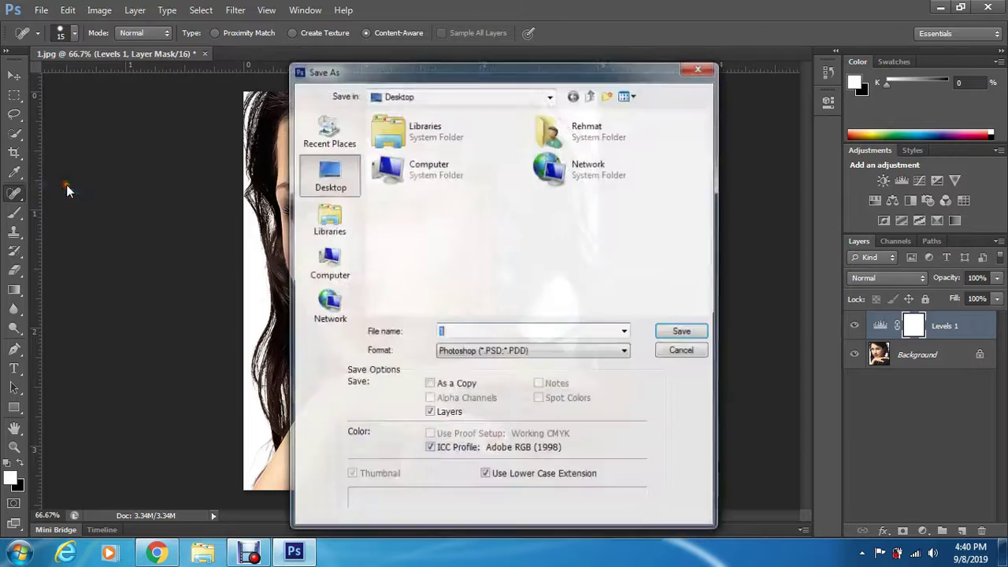
click(486, 357)
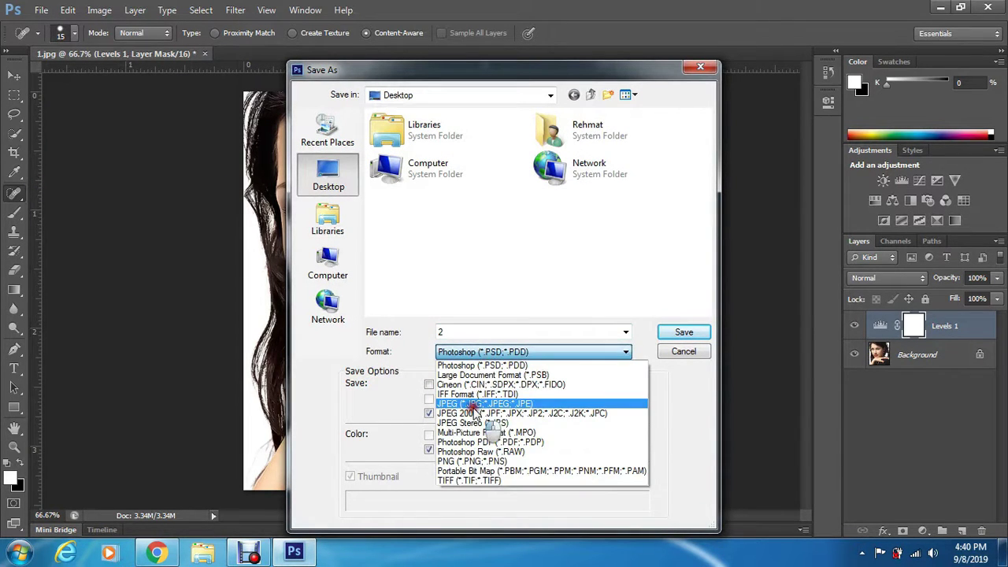
click(473, 406)
click(681, 332)
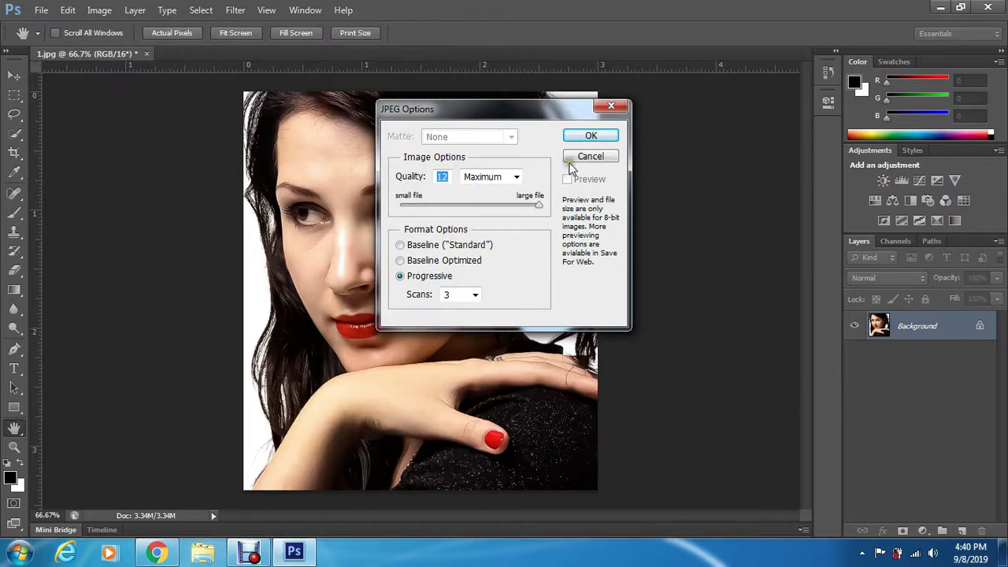
click(590, 137)
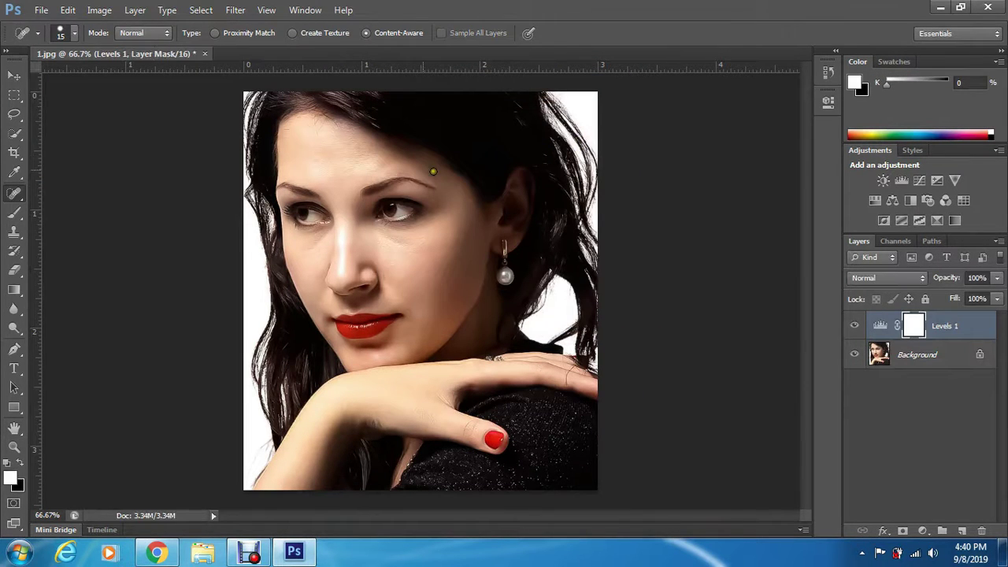
click(203, 56)
click(504, 219)
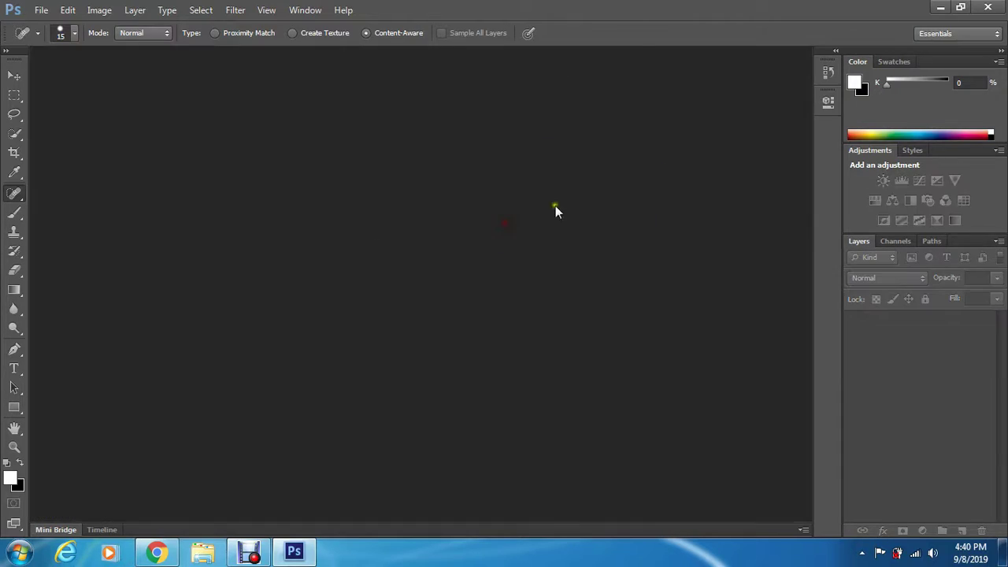
Step: Leave Photoshop and compare the Desktop images 1 and 2 by alternating between them in Windows Photo Viewer
click(987, 7)
click(940, 8)
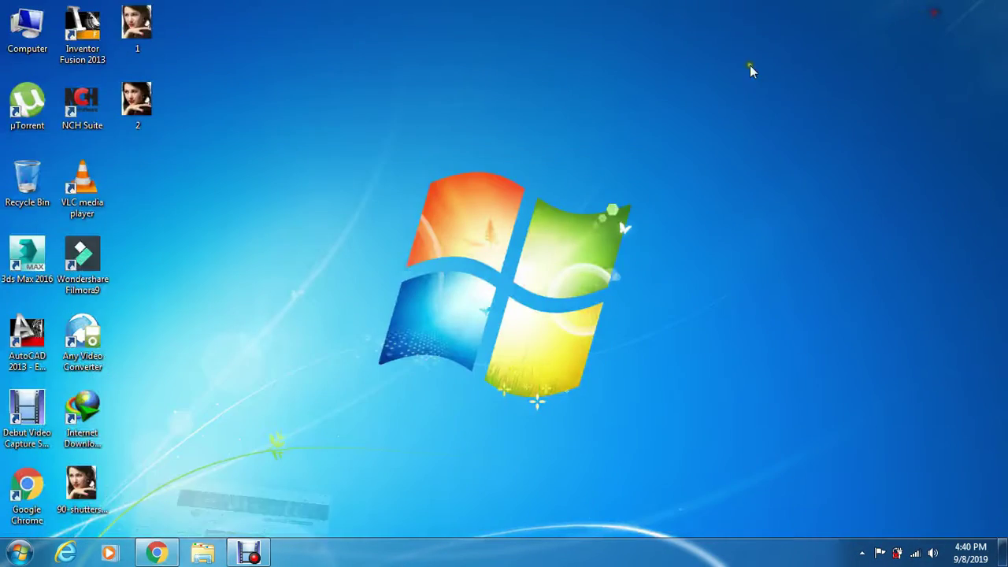
double_click(138, 24)
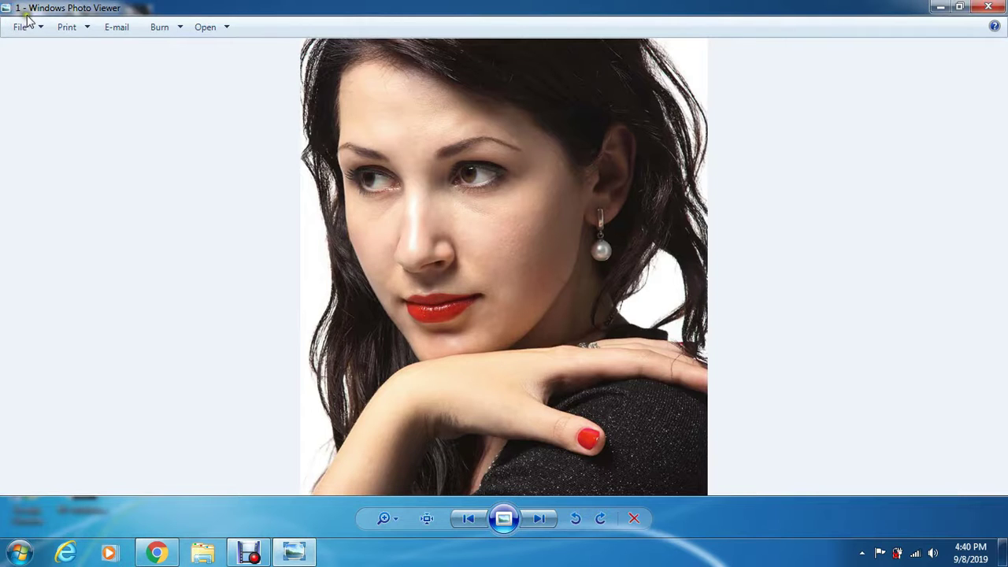
key(Right)
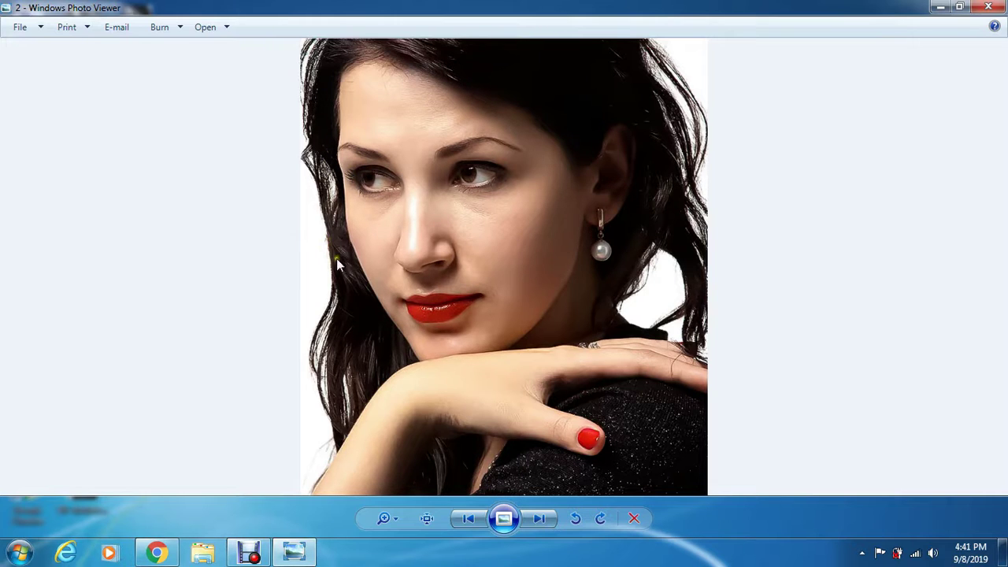
key(Left)
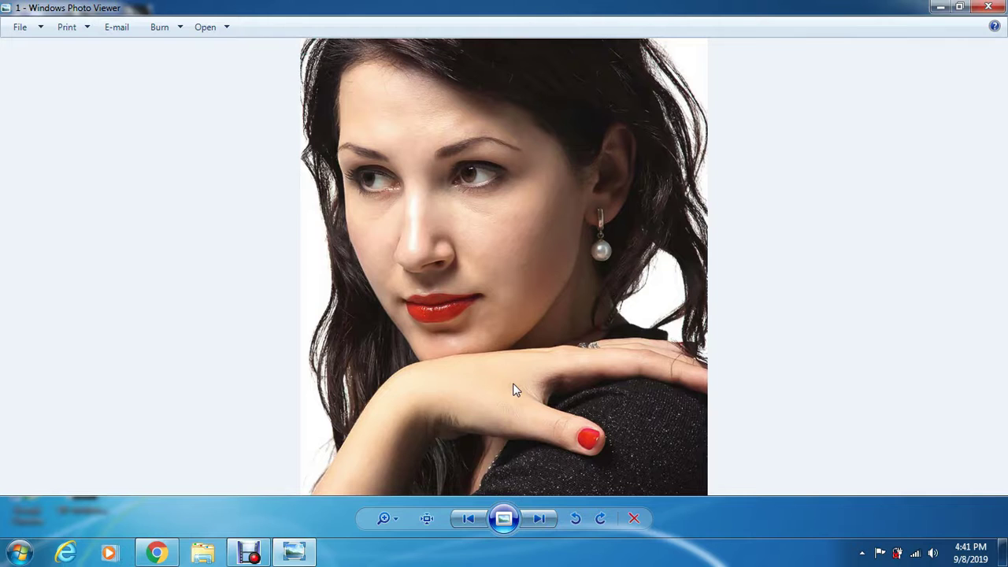
key(Right)
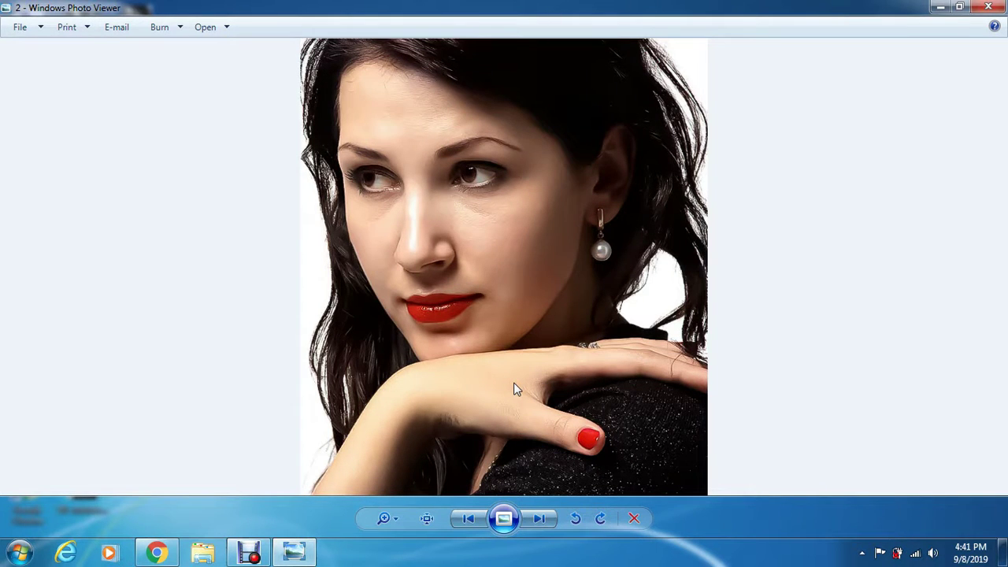
key(Left)
key(Right)
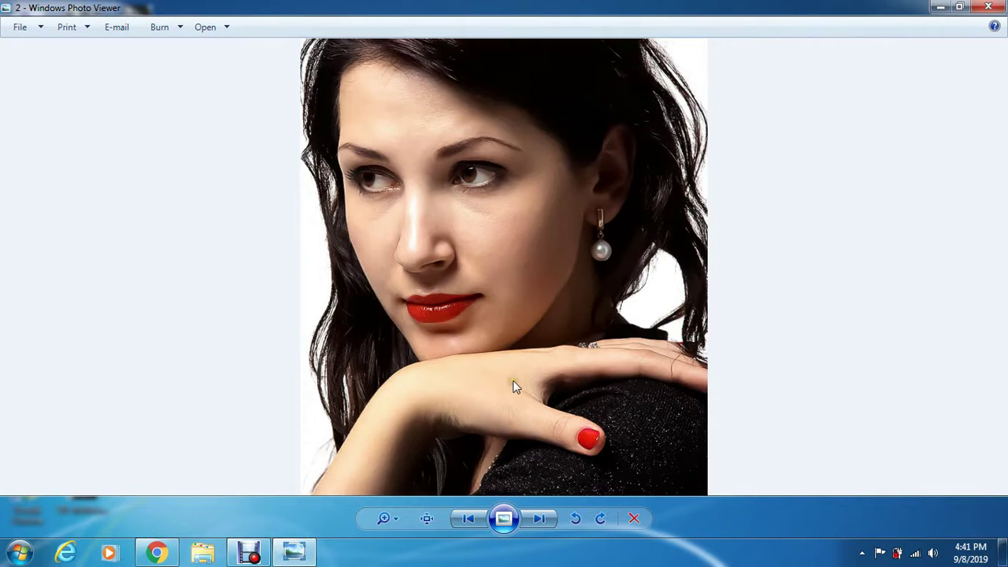